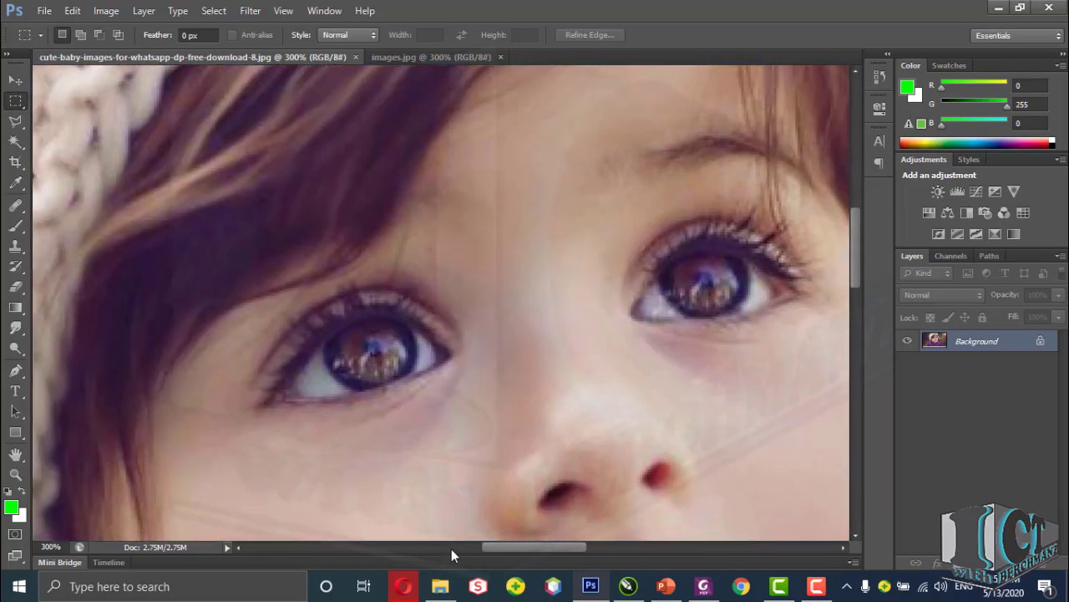
Examine the pixel grid around the baby's eye in the cute-baby photo at 1600% magnification.
key("ctrl+plus")
key("ctrl+plus")
key("ctrl+plus")
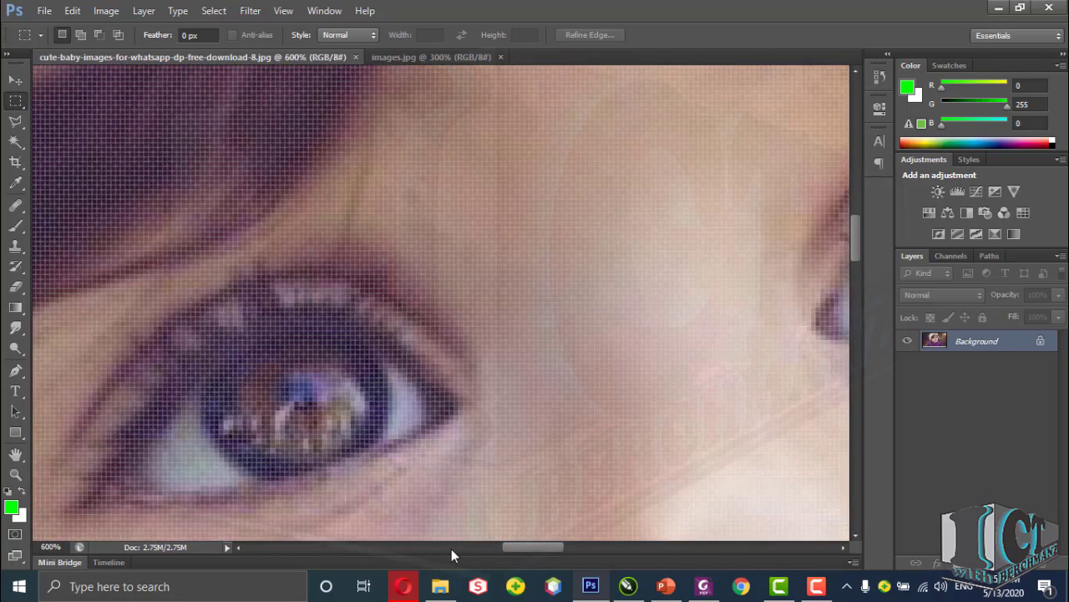
key("ctrl+plus")
key("ctrl+plus")
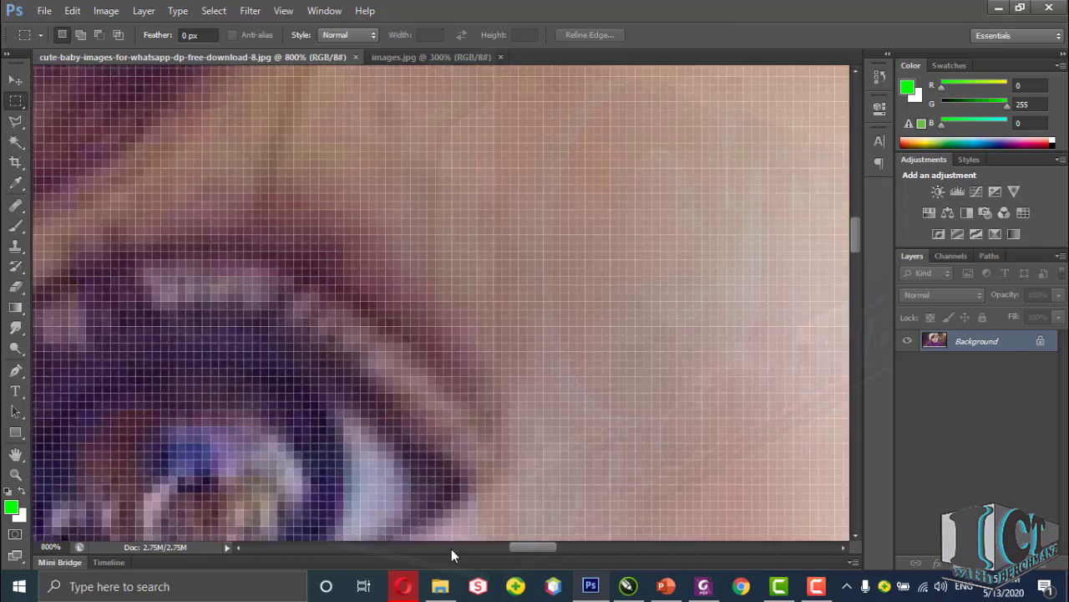
key("ctrl+plus")
key("ctrl+plus")
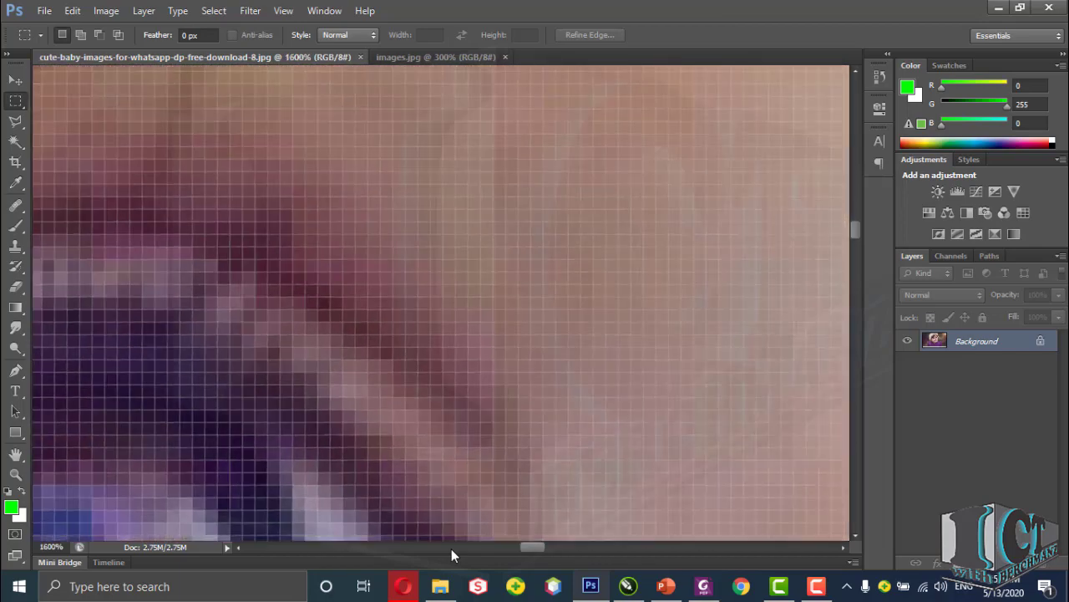
left_click_drag(97, 488, 277, 275)
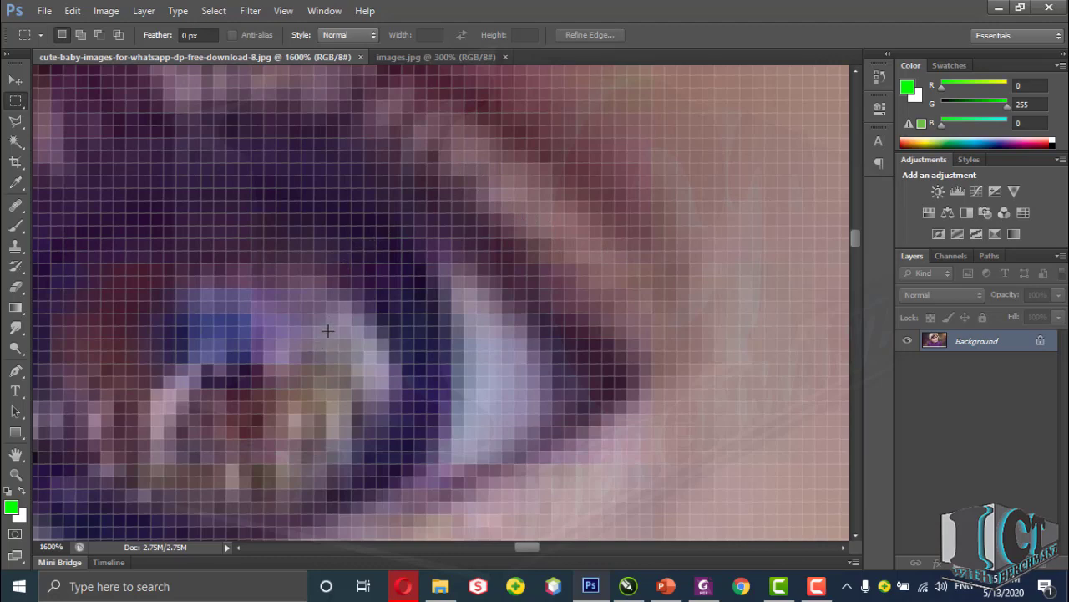
Compare the whole cute-baby photo at 66.67% with images.jpg at 300%, alternating between the two documents.
scroll(327, 331, "down", 3)
scroll(328, 331, "down", 8)
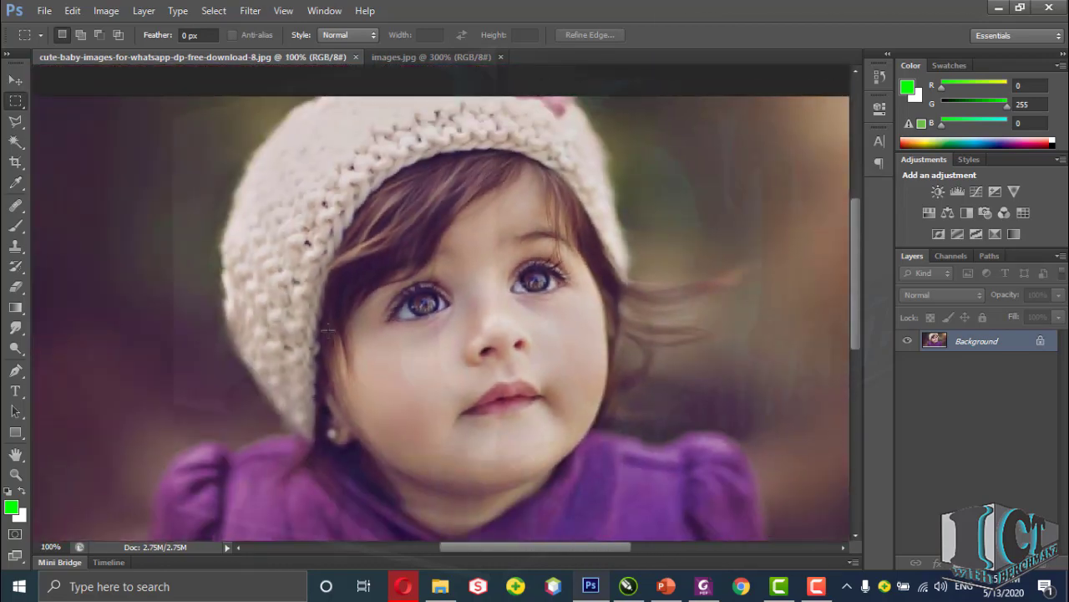
scroll(327, 330, "down", 1)
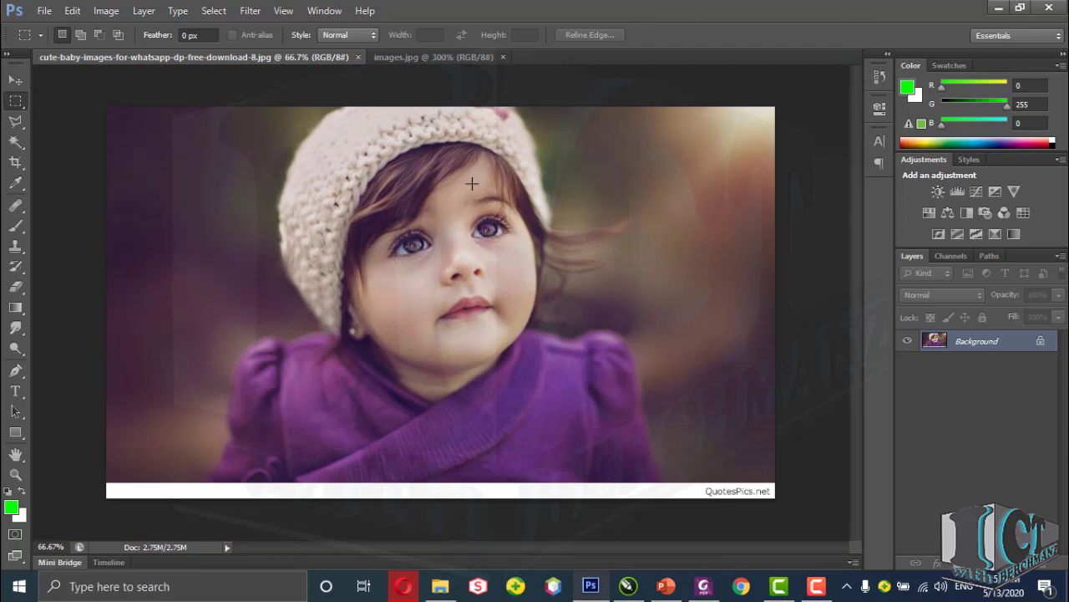
left_click(438, 56)
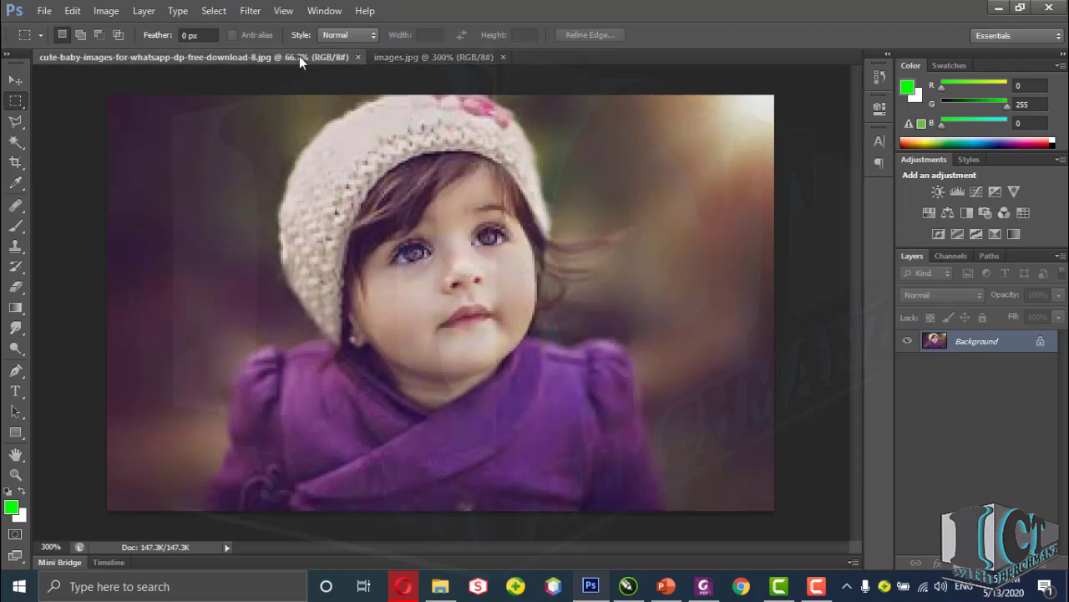
left_click(299, 56)
left_click(408, 59)
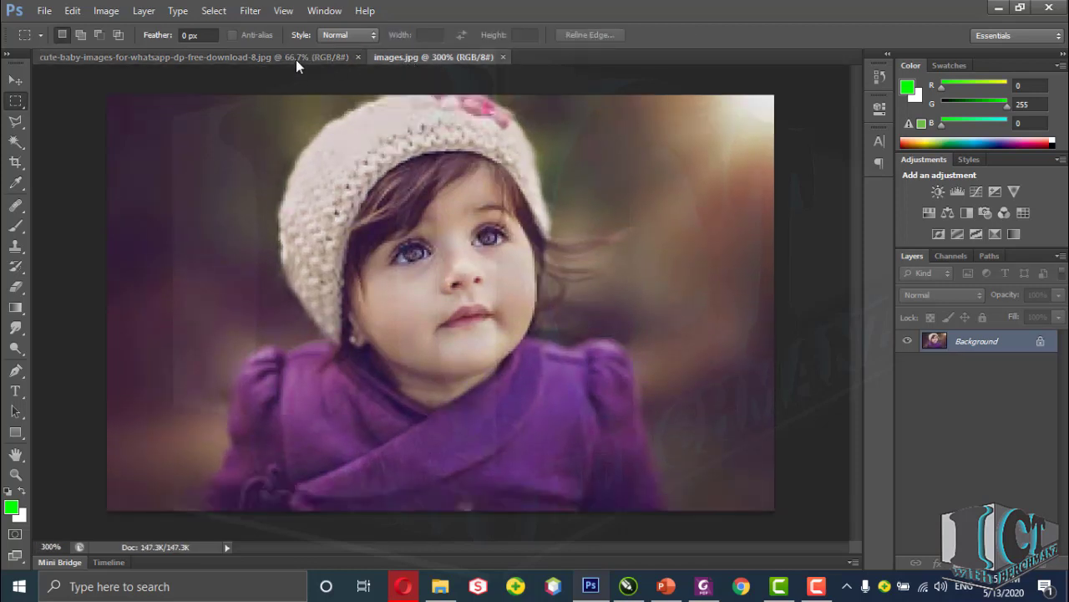
left_click(296, 59)
left_click(411, 60)
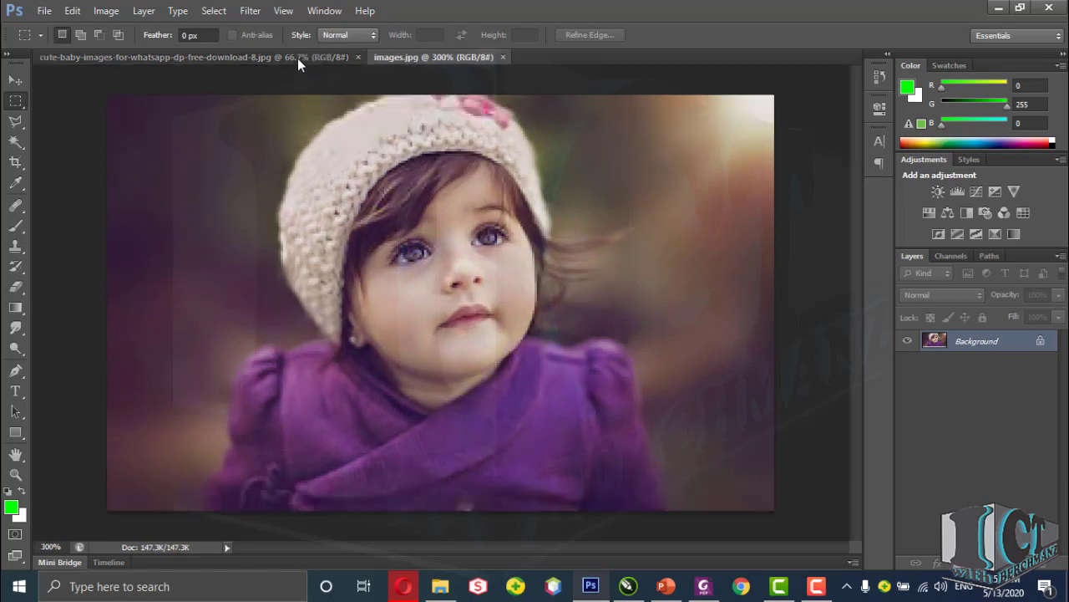
left_click(292, 55)
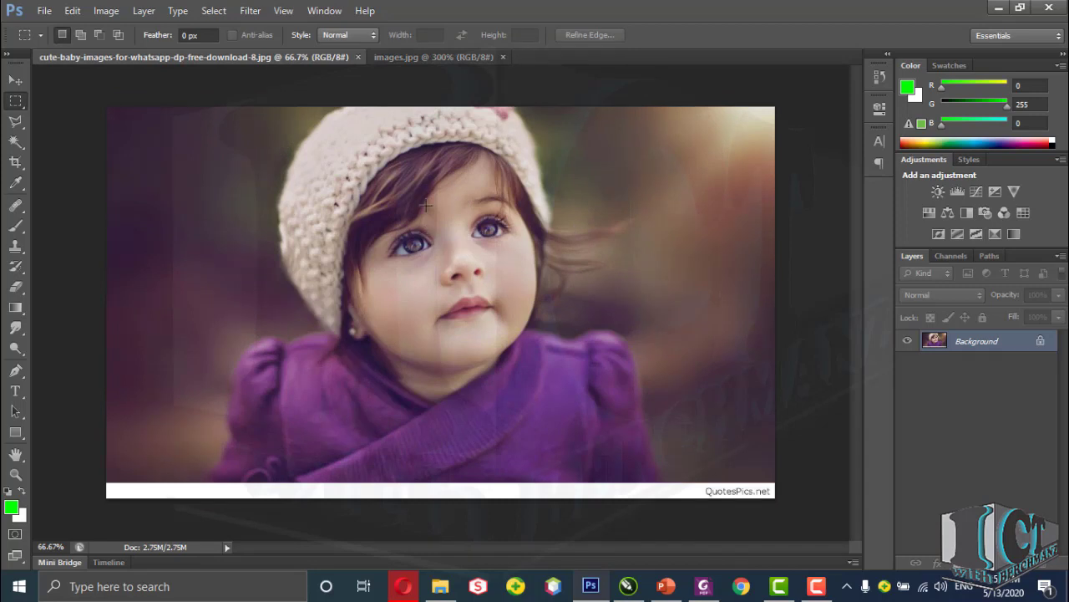
left_click(440, 61)
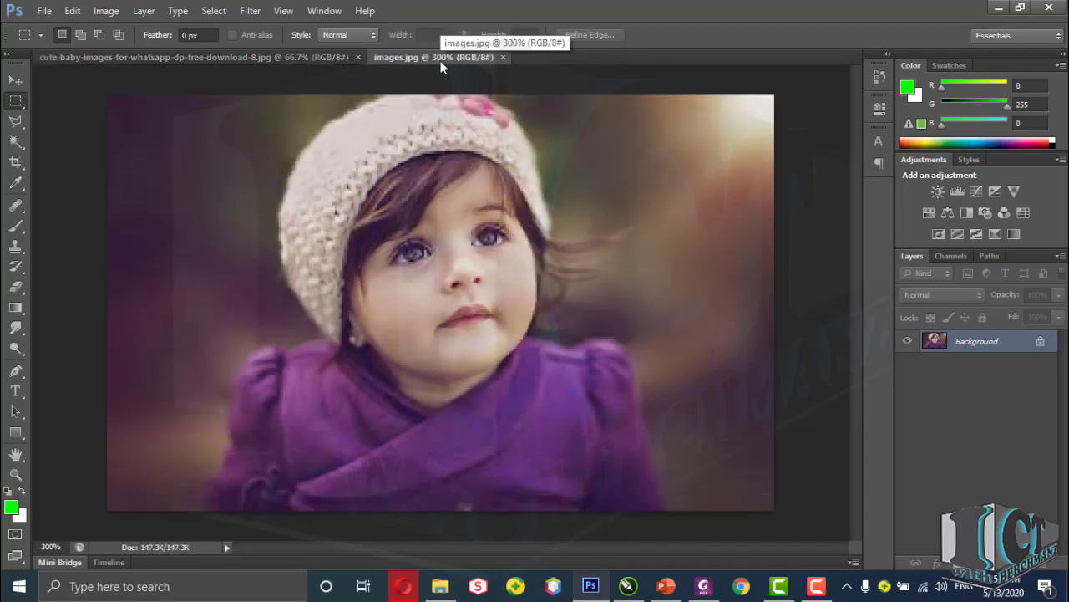
left_click(299, 55)
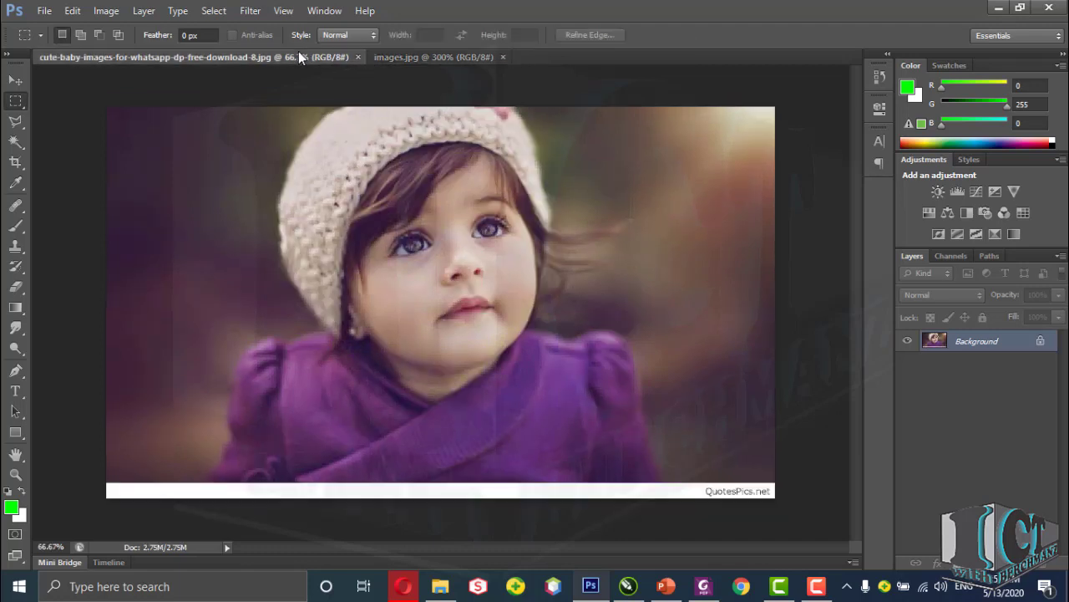
left_click(444, 59)
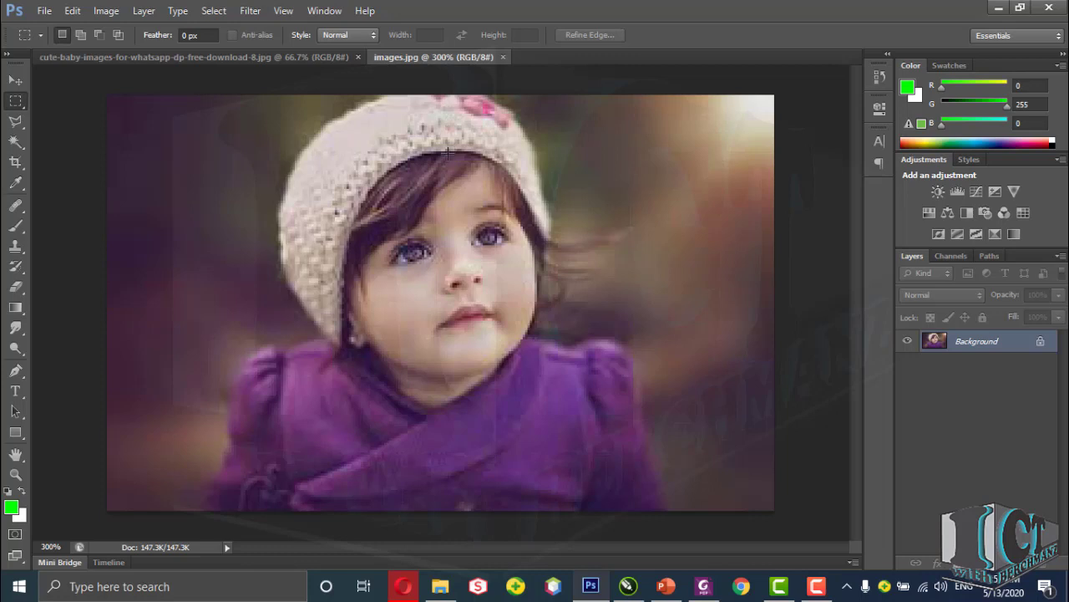
left_click(298, 56)
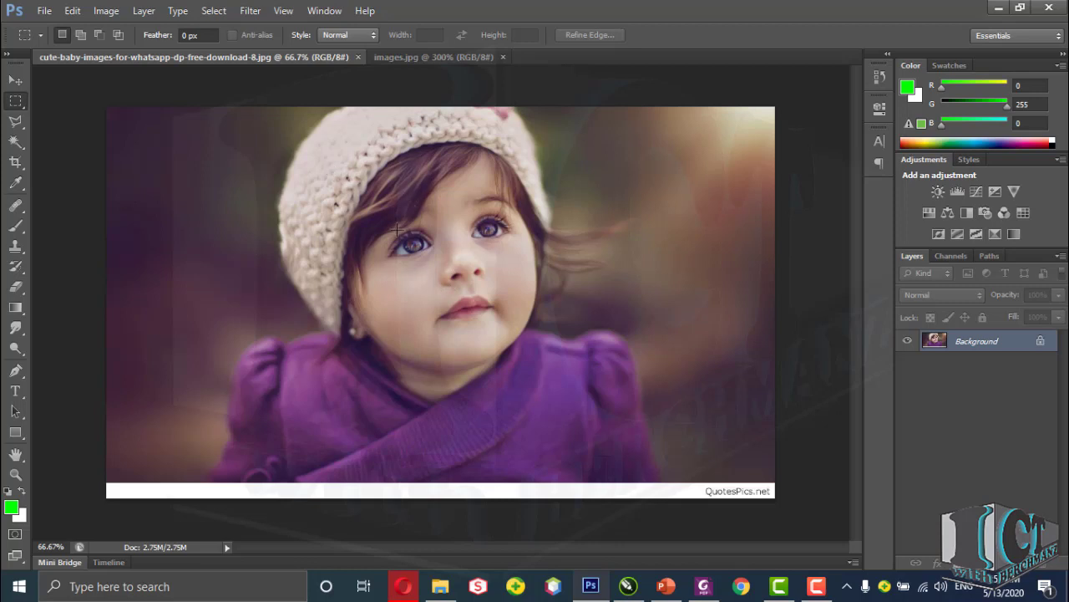
left_click(442, 56)
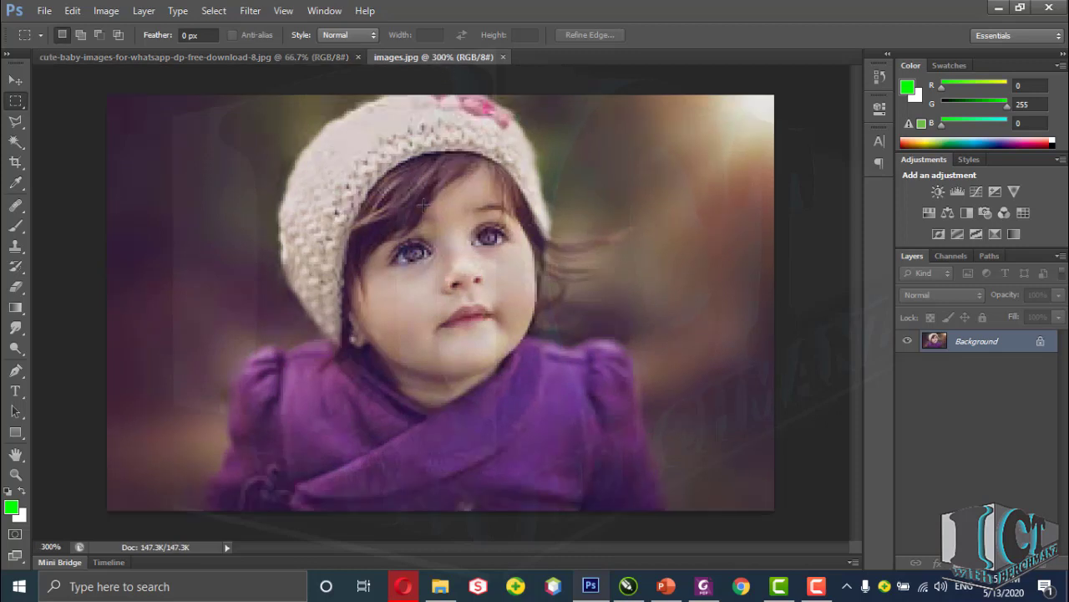
left_click(167, 57)
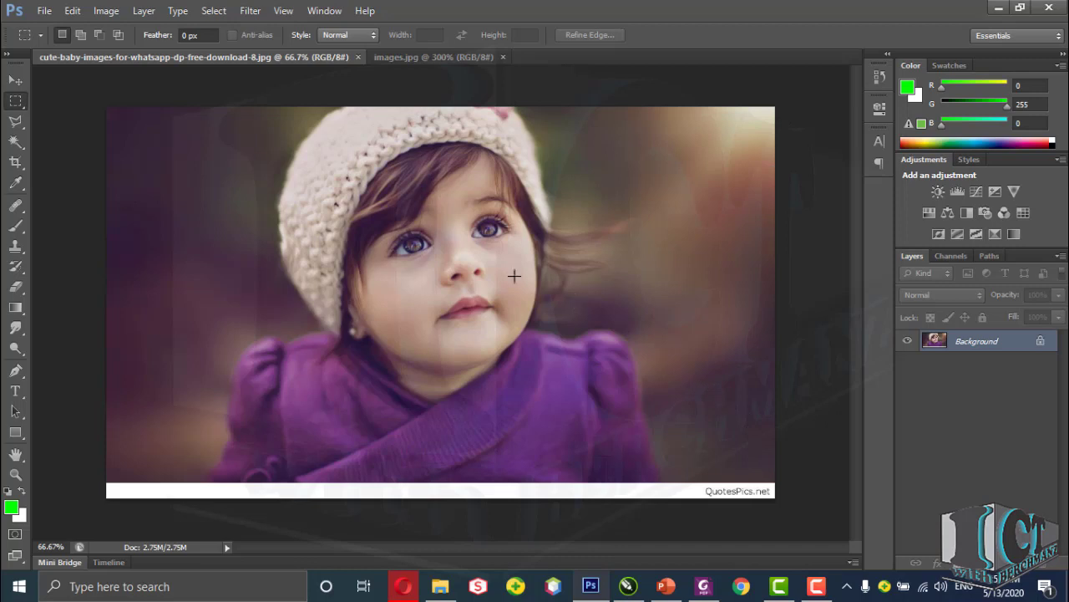
left_click(432, 56)
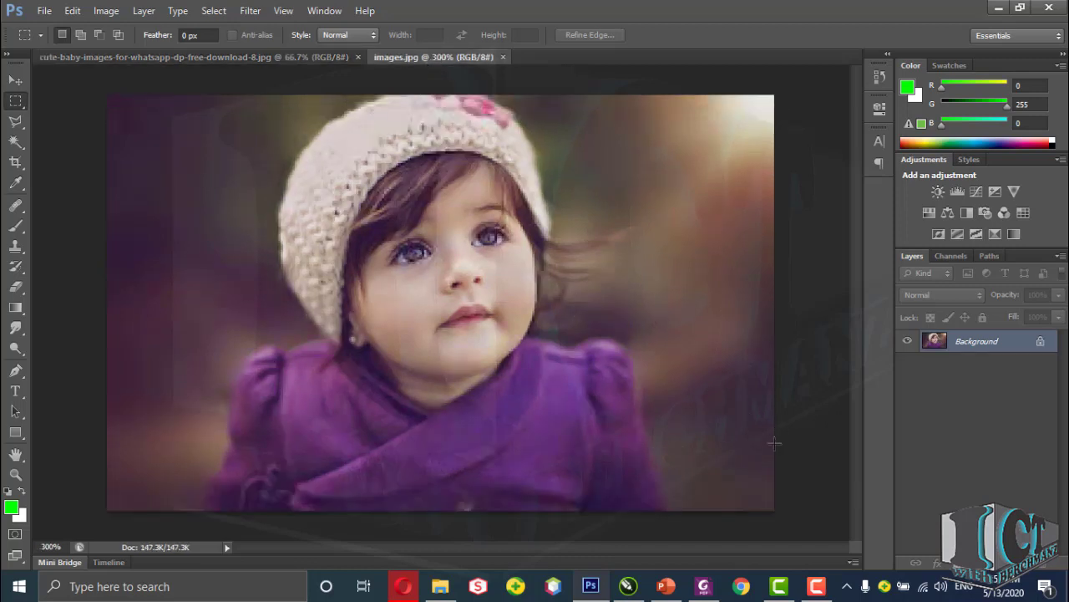
left_click(289, 58)
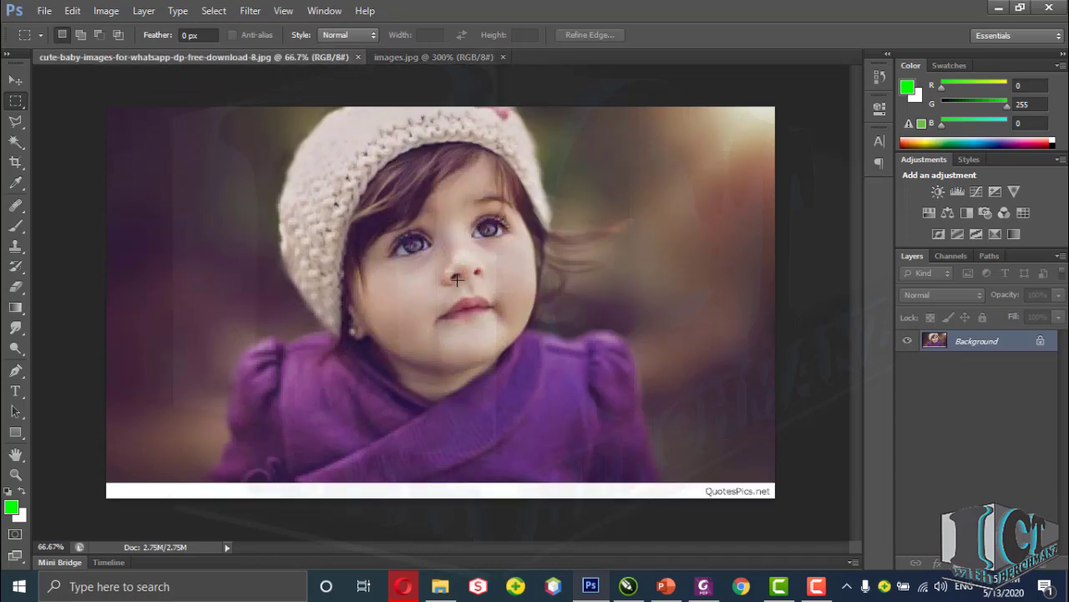
left_click(430, 58)
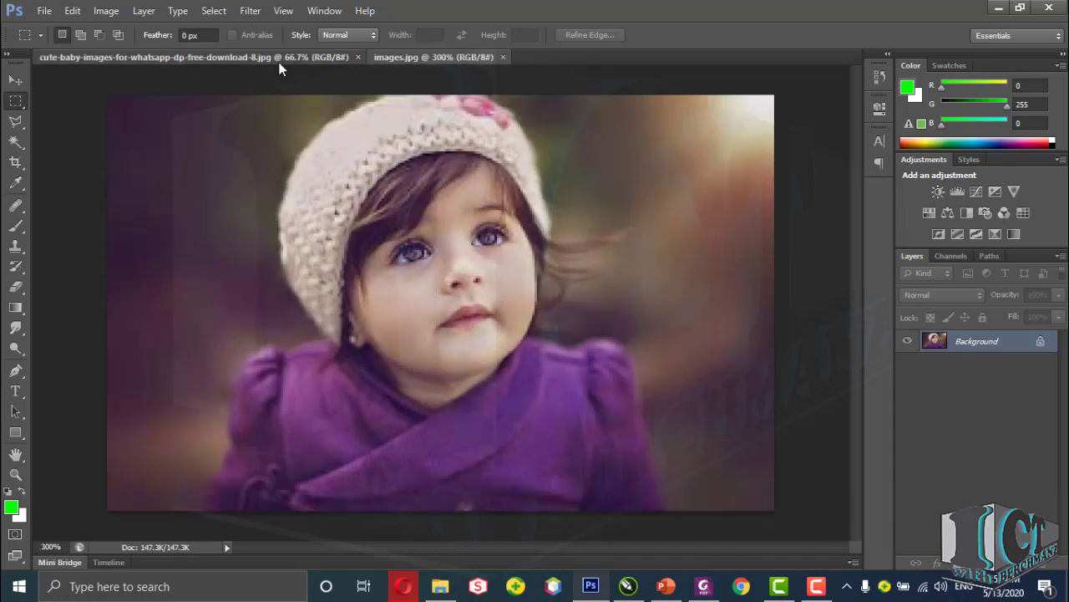
left_click(280, 58)
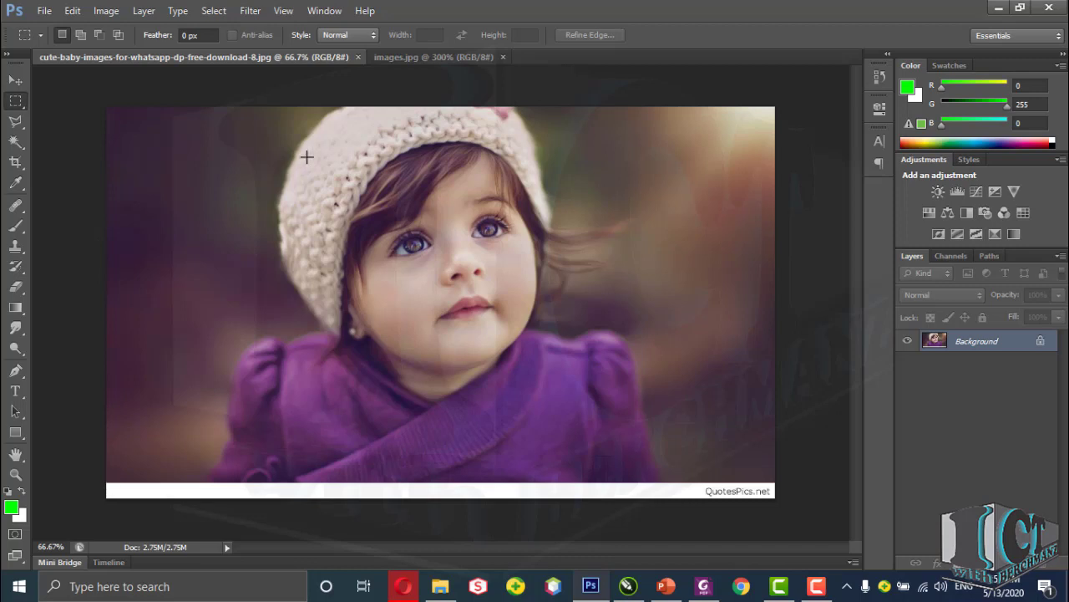
left_click(399, 58)
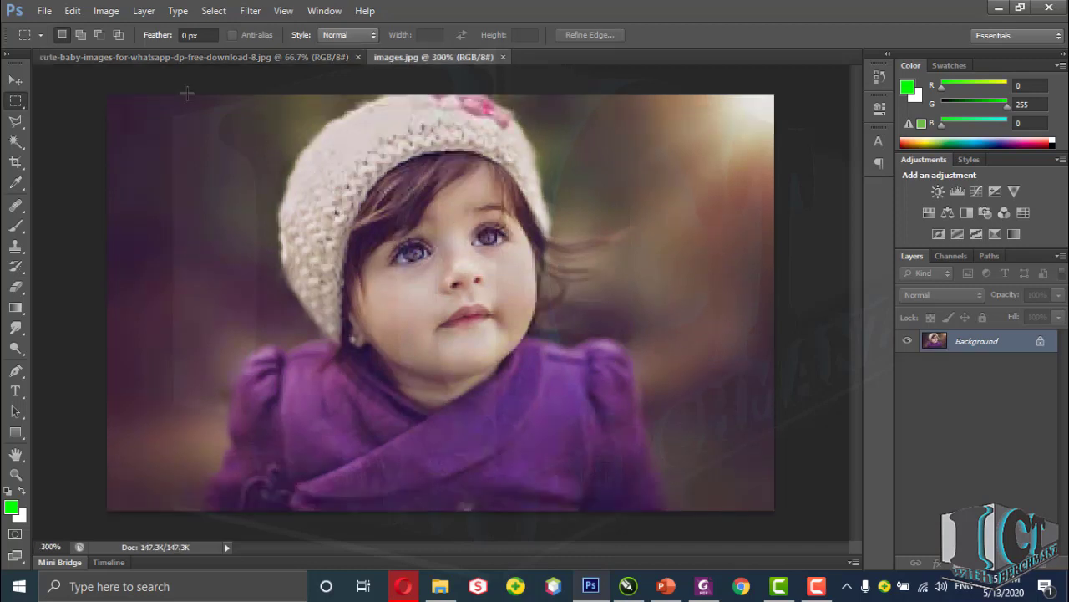
left_click(200, 56)
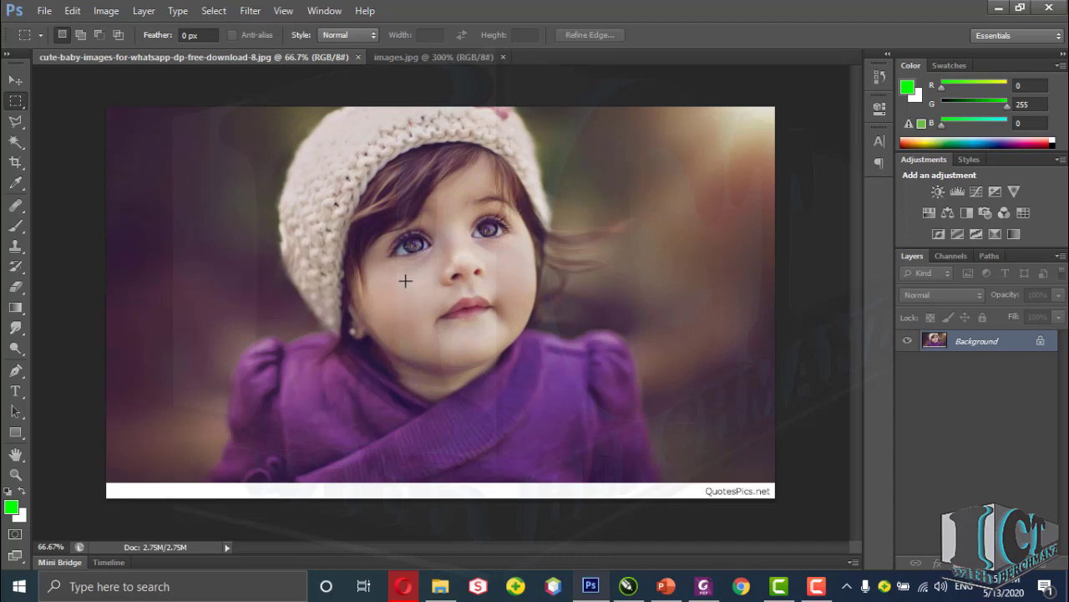
left_click(405, 65)
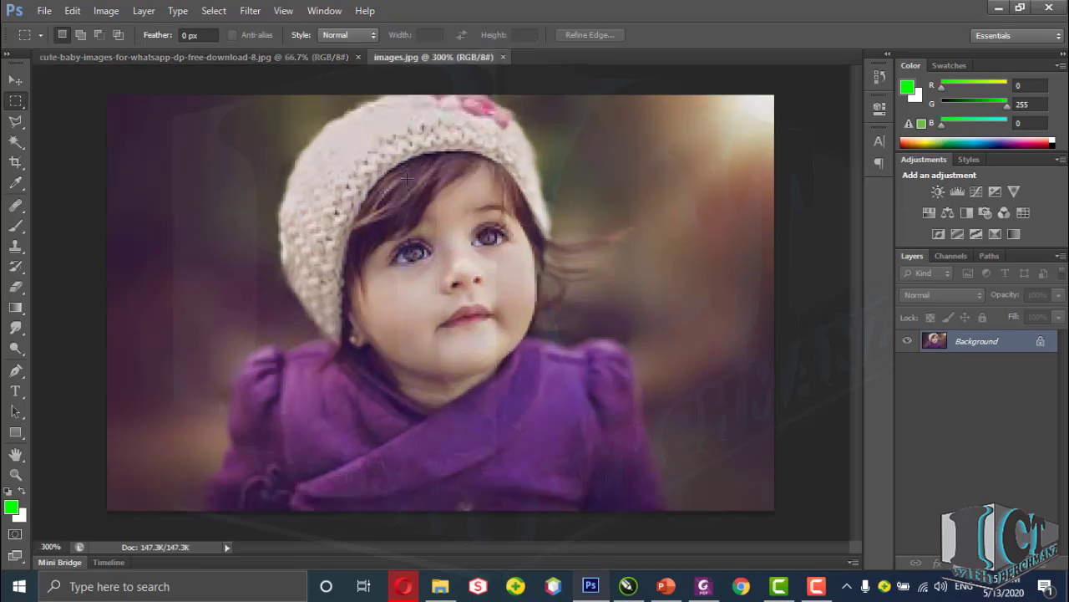
left_click(275, 59)
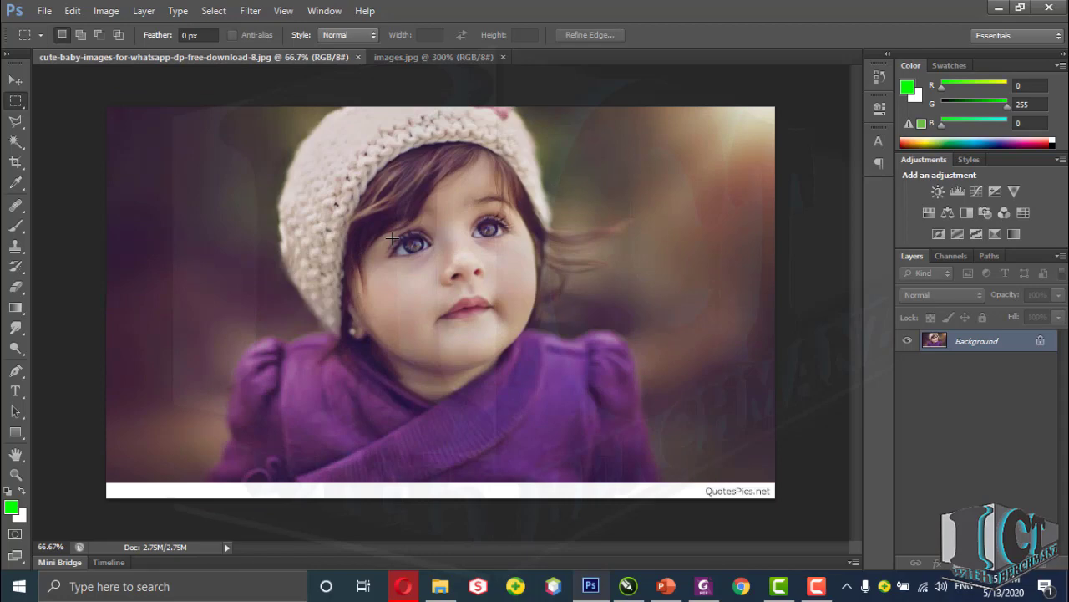
Examine the detail of both eyes in the cute-baby photo at 500% magnification.
key("ctrl+plus")
key("ctrl+plus")
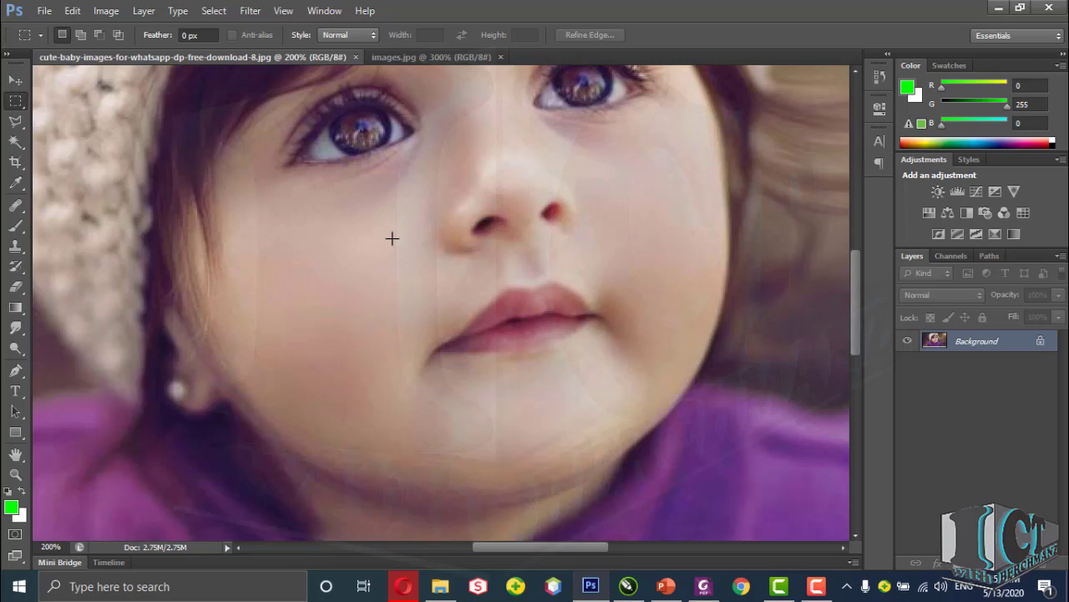
left_click_drag(466, 215, 430, 422)
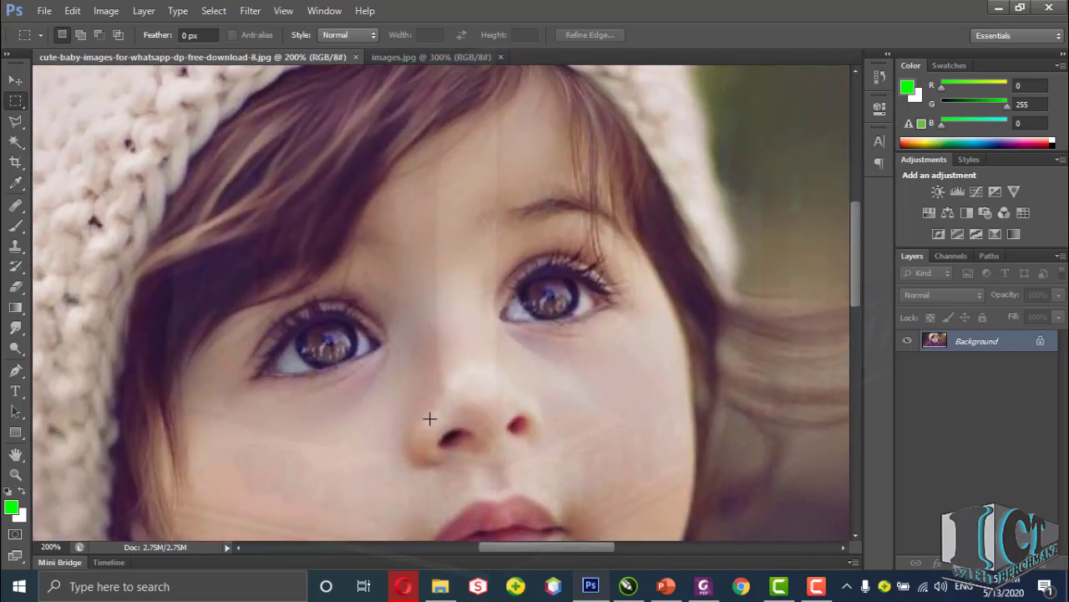
key("ctrl+plus")
key("ctrl+plus")
key("ctrl+plus")
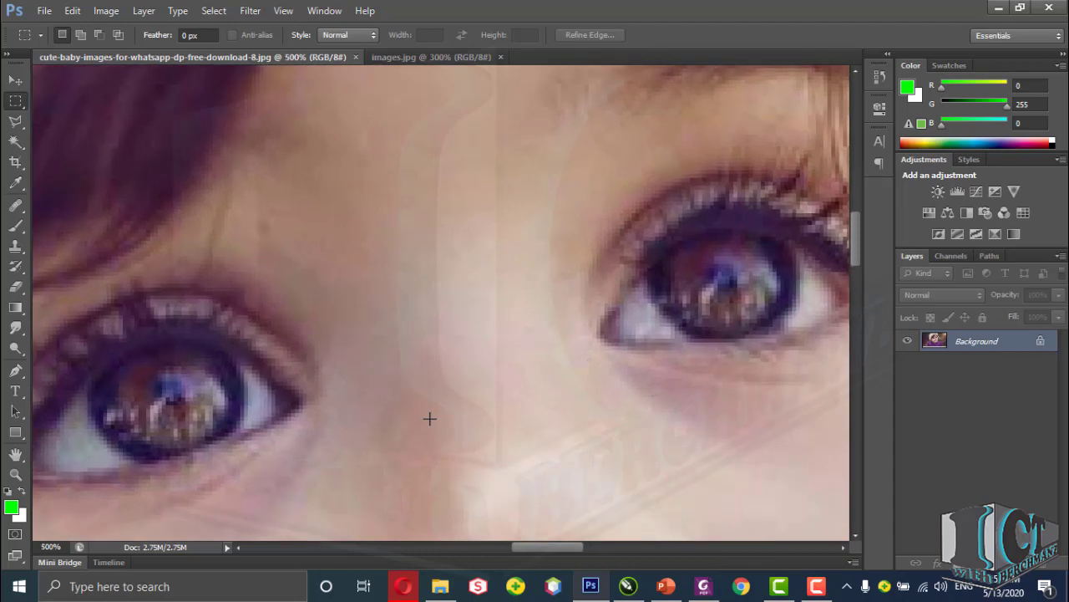
left_click_drag(429, 418, 486, 319)
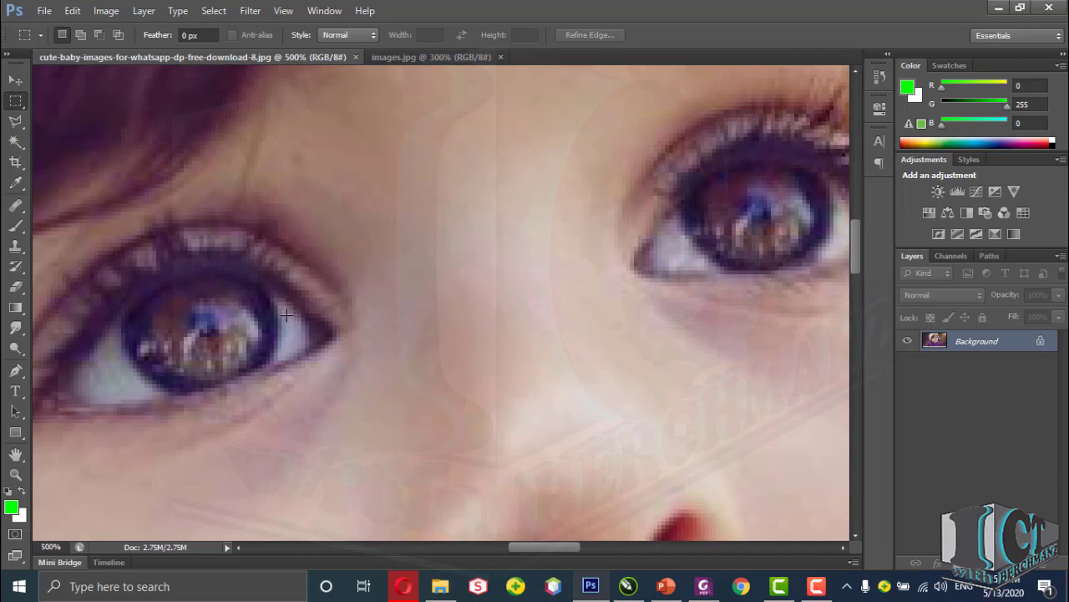
Examine the eyes in images.jpg at 1600% and compare their pixel detail with the cute-baby photo at 500%.
left_click(439, 60)
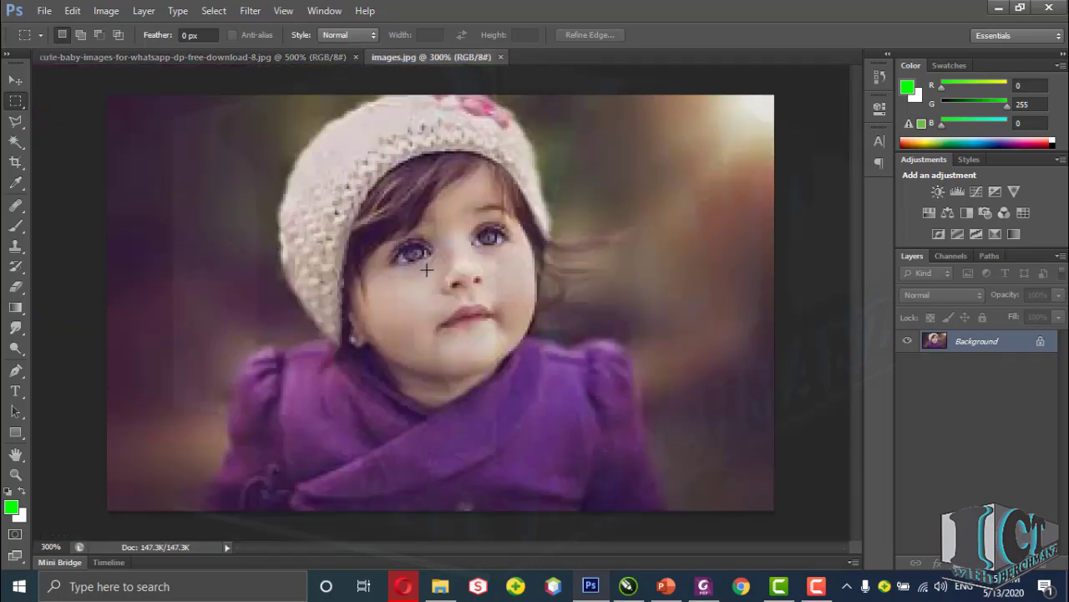
scroll(435, 276, "up", 4)
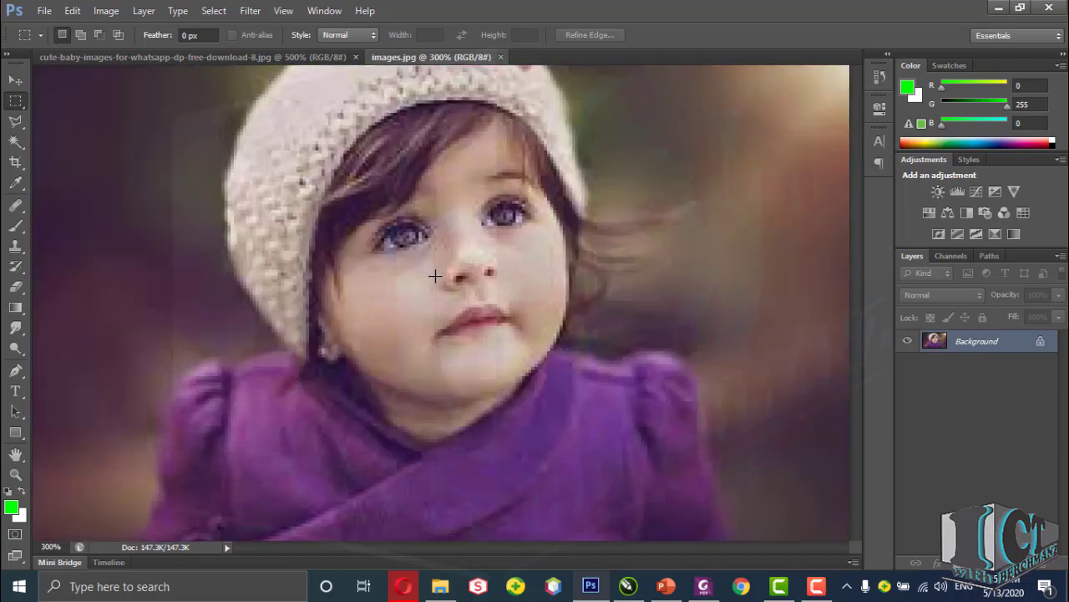
scroll(435, 276, "up", 2)
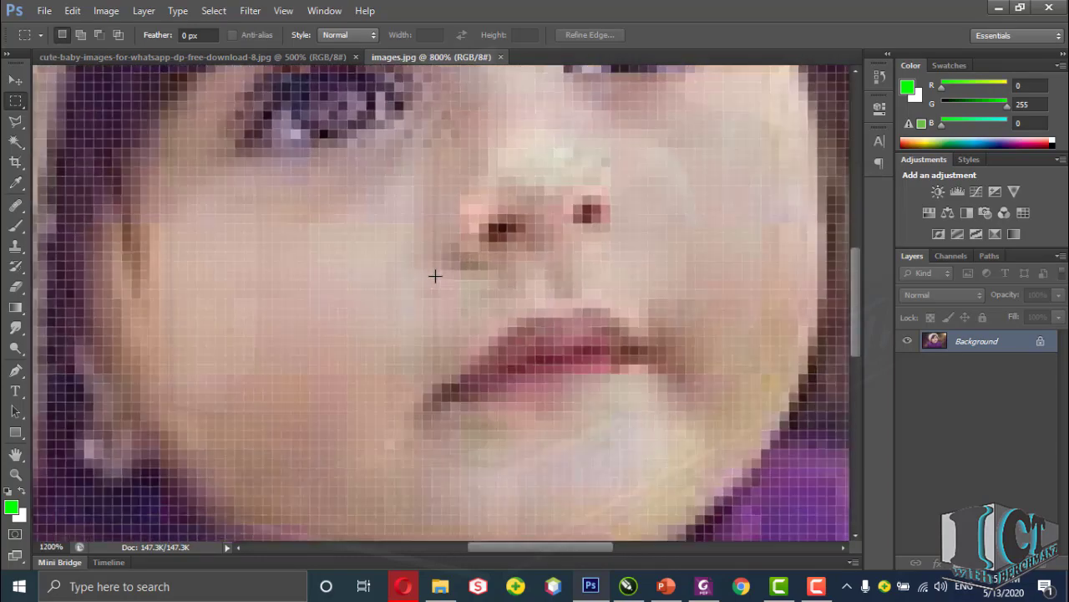
left_click_drag(515, 139, 477, 365)
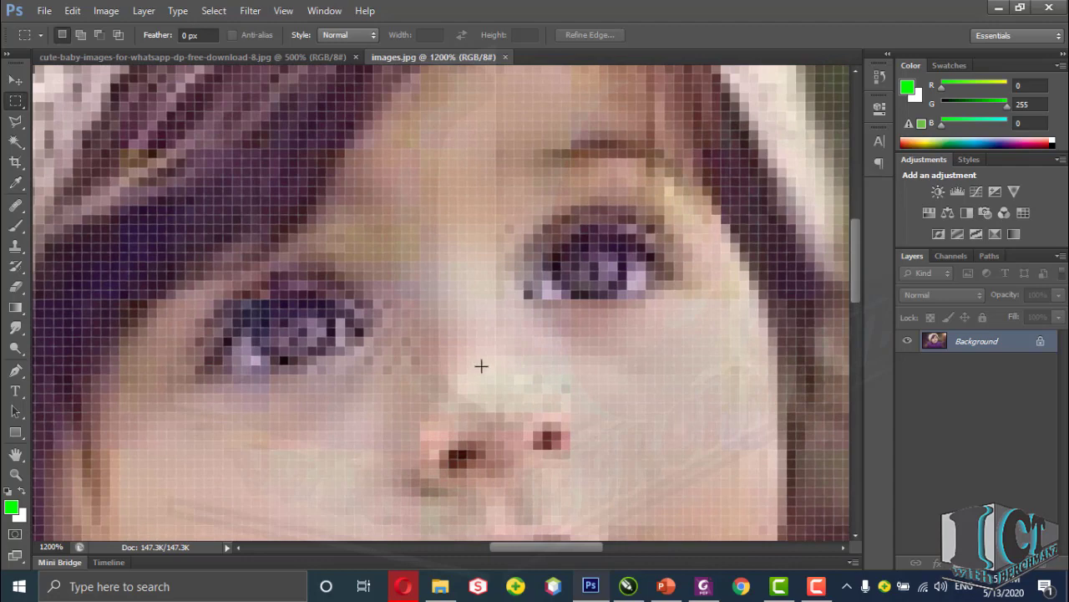
scroll(481, 365, "up", 1)
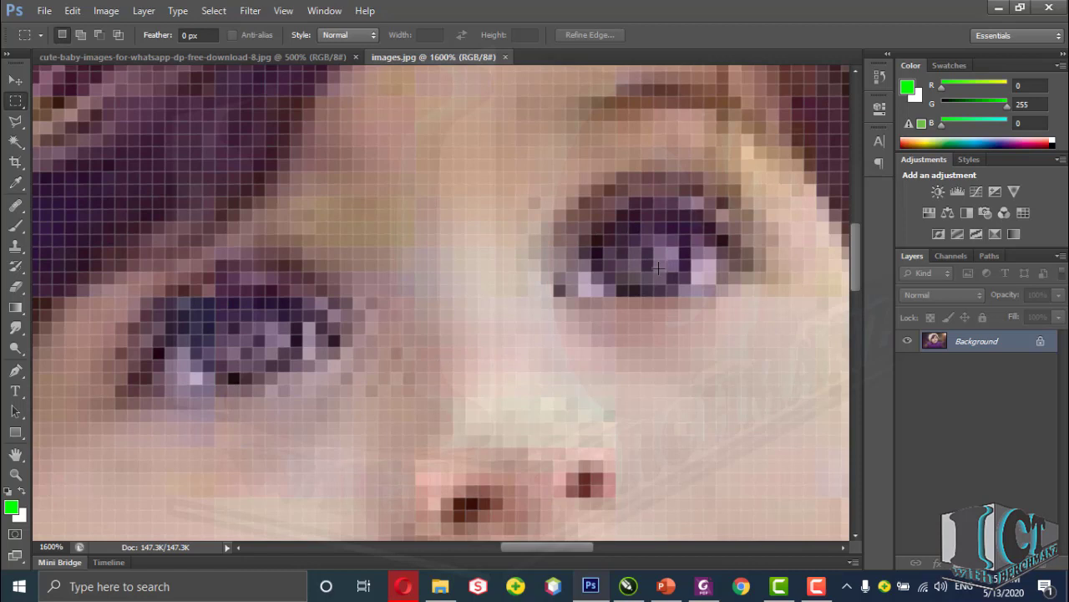
left_click(260, 58)
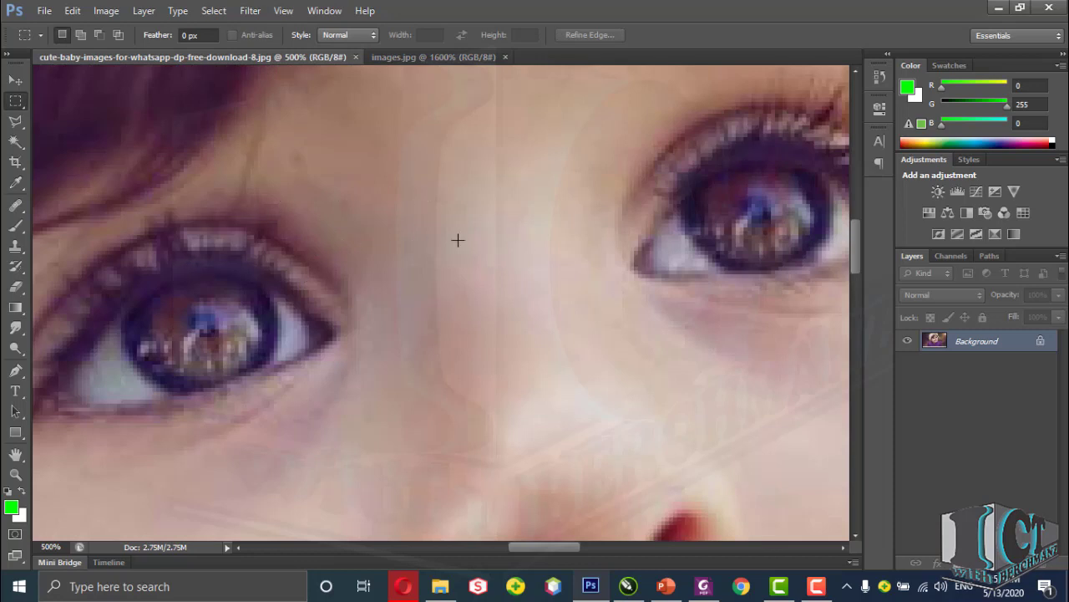
left_click(446, 58)
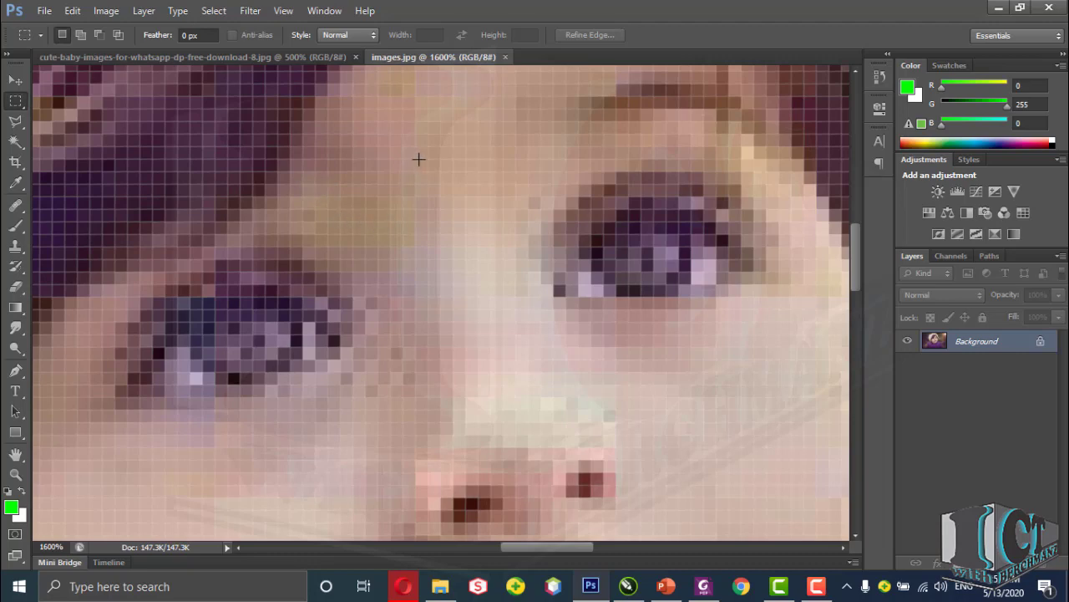
Switch to CorelDRAW and frame the two husky pictures on page 1 of Edexcel.cdr side by side at 87%.
left_click(628, 592)
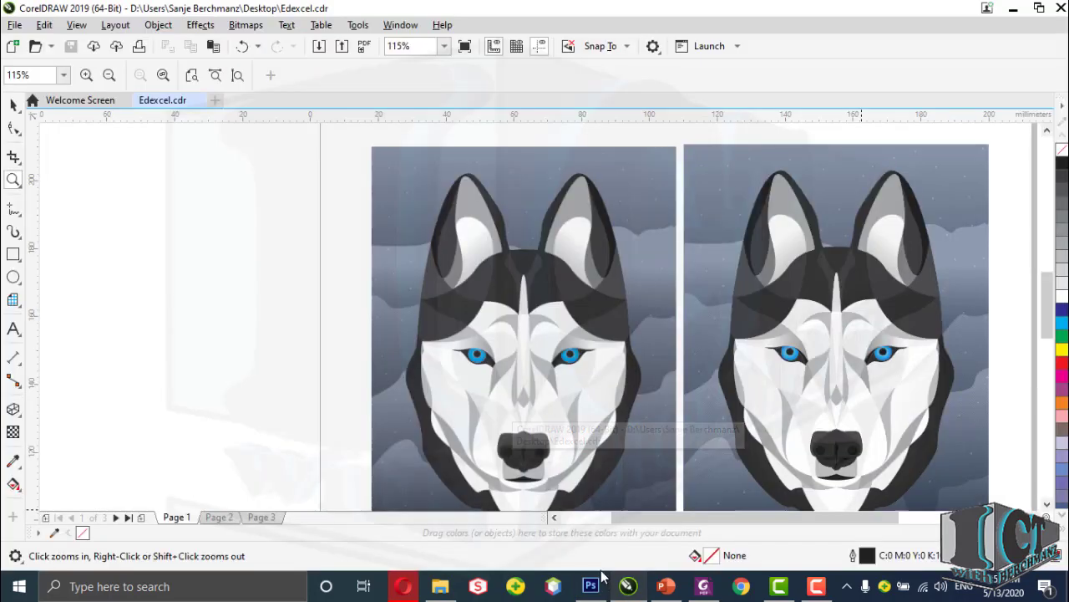
right_click(508, 332)
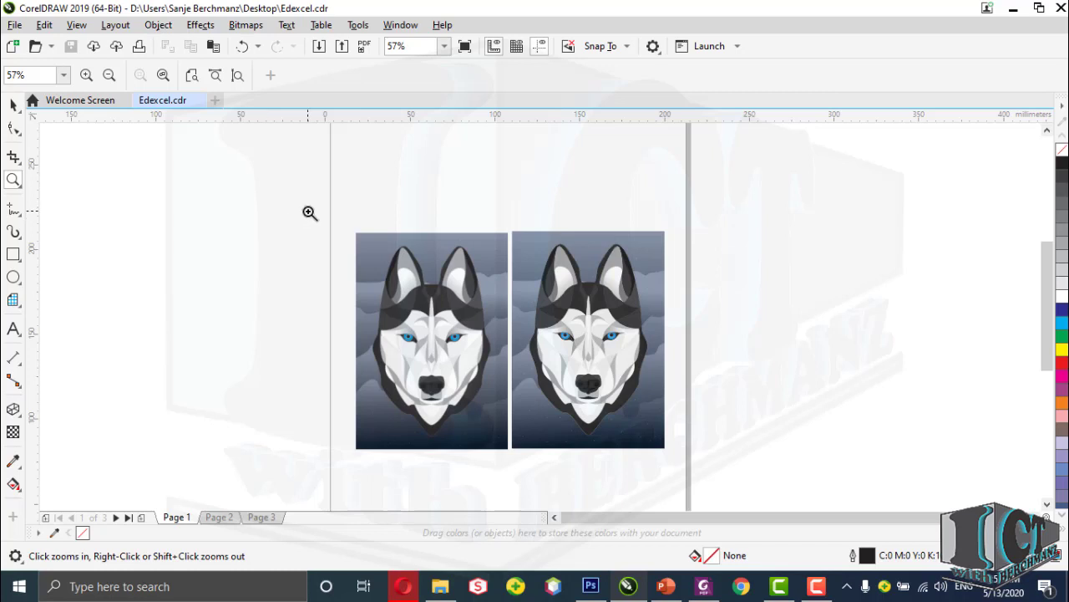
left_click_drag(323, 212, 694, 466)
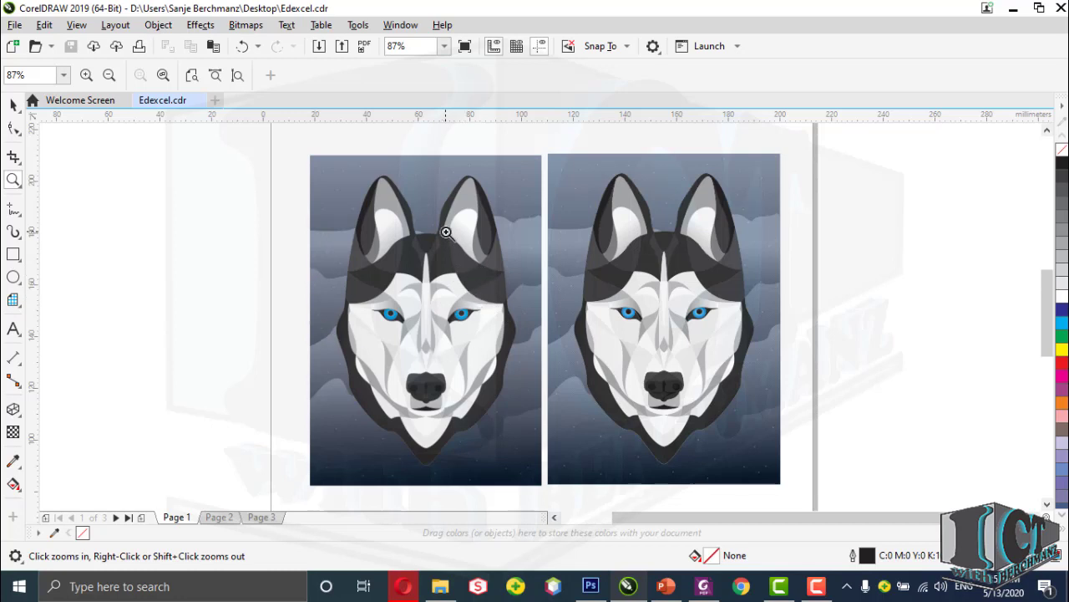
Examine the edges between the ears of the first husky picture at up to 3651%, then return to both pictures.
left_click_drag(342, 164, 511, 307)
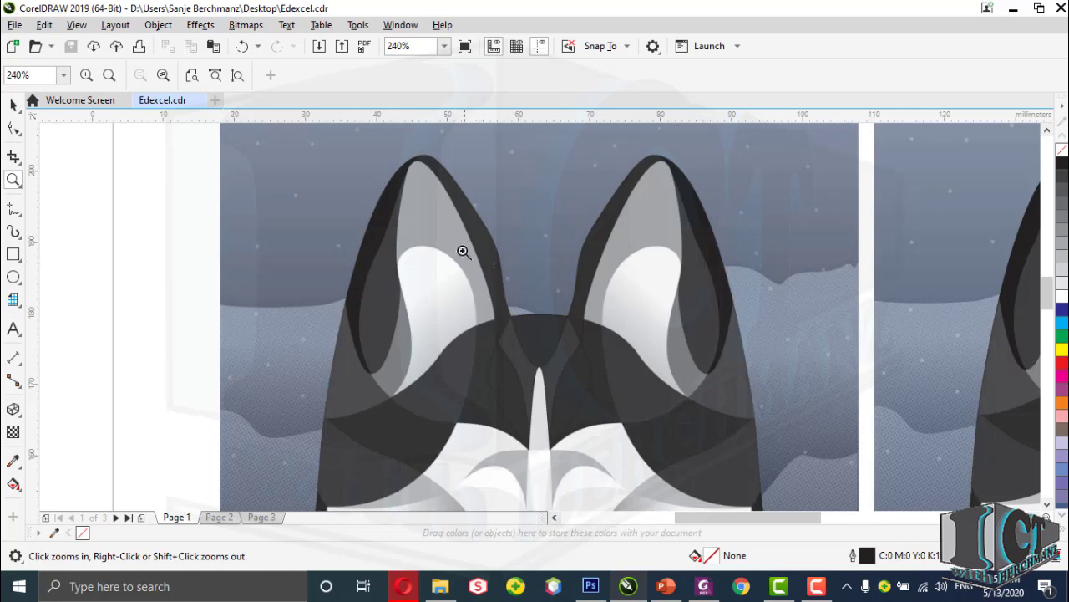
left_click_drag(424, 209, 568, 356)
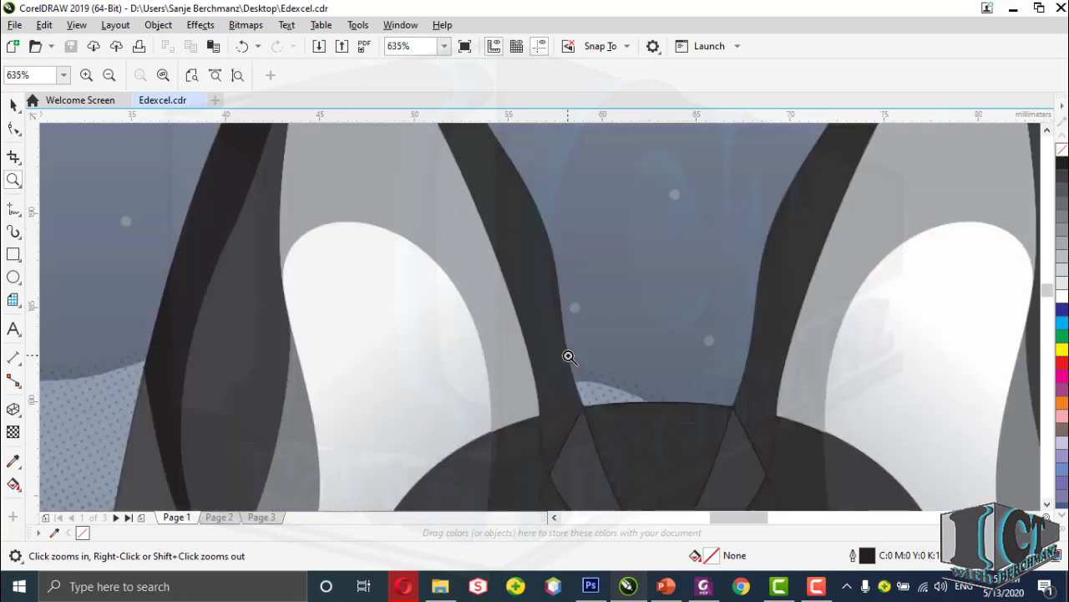
left_click_drag(509, 305, 643, 430)
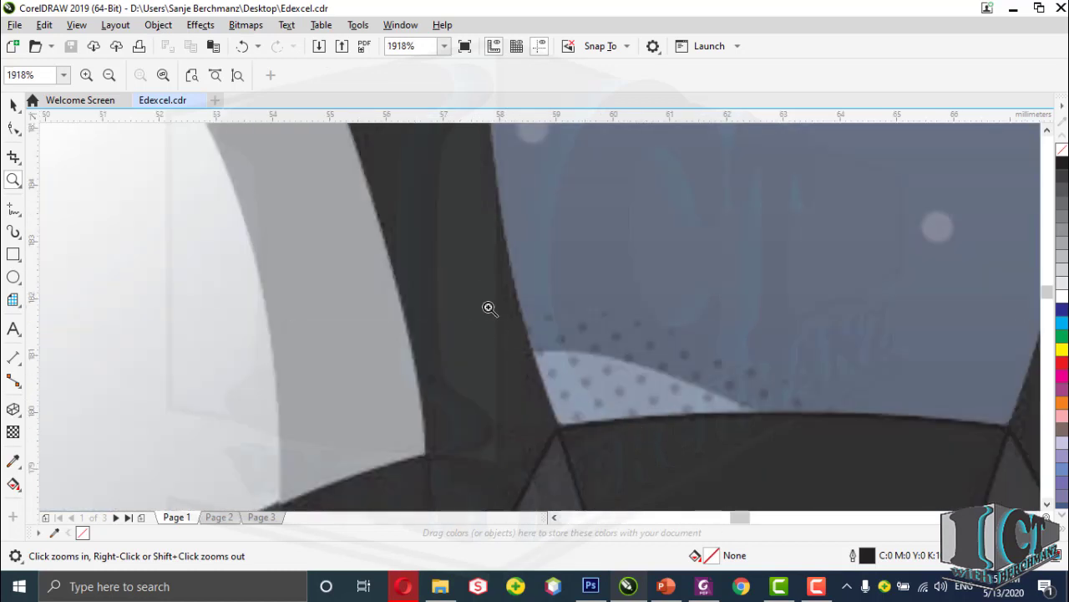
left_click_drag(456, 269, 647, 469)
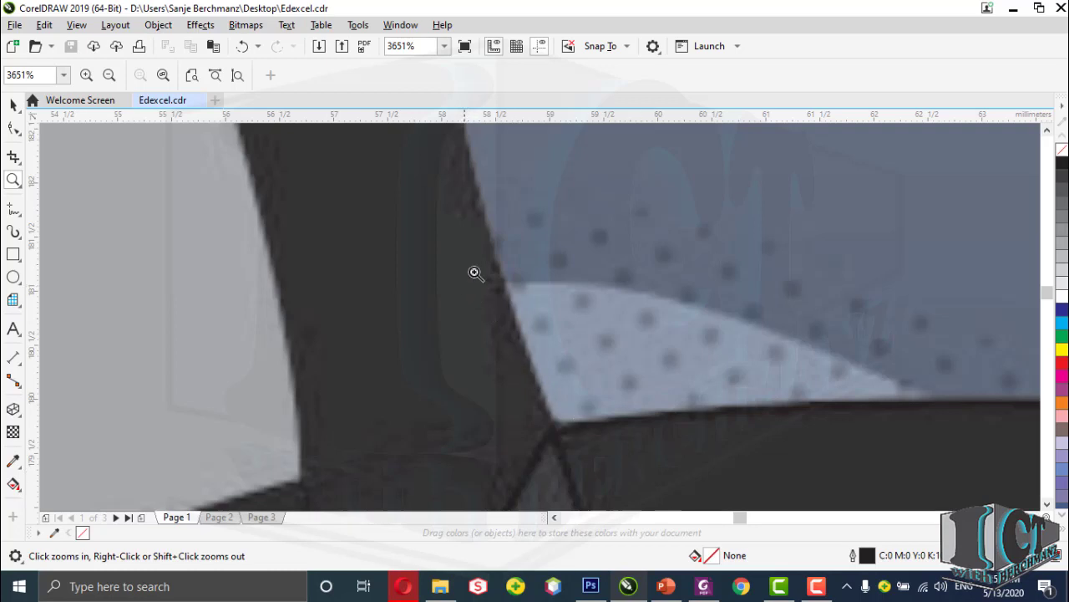
right_click(553, 360)
scroll(554, 360, "down", 3)
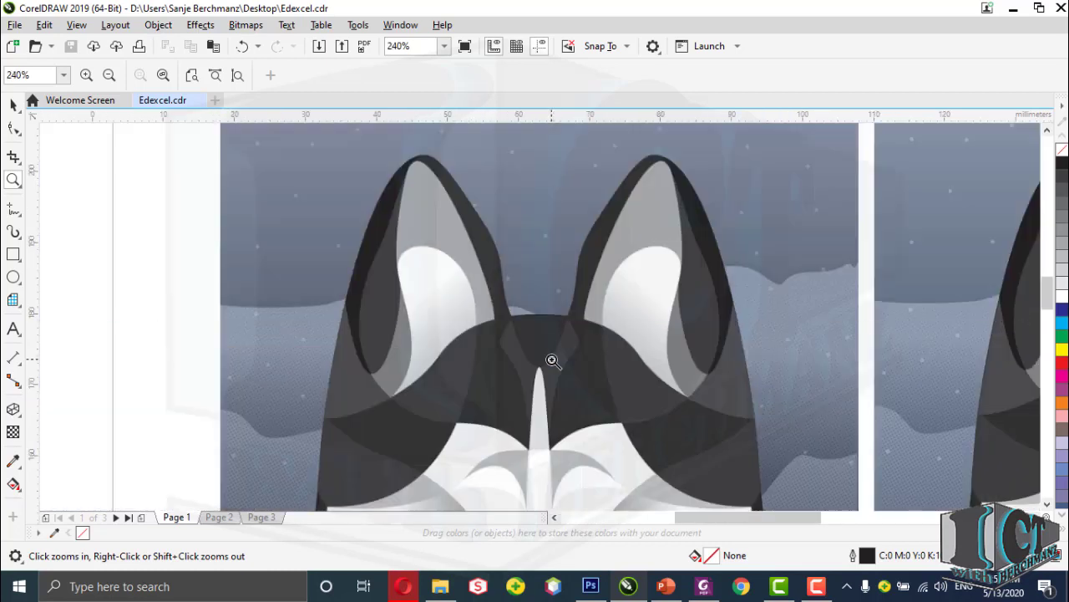
left_click(553, 360, "shift")
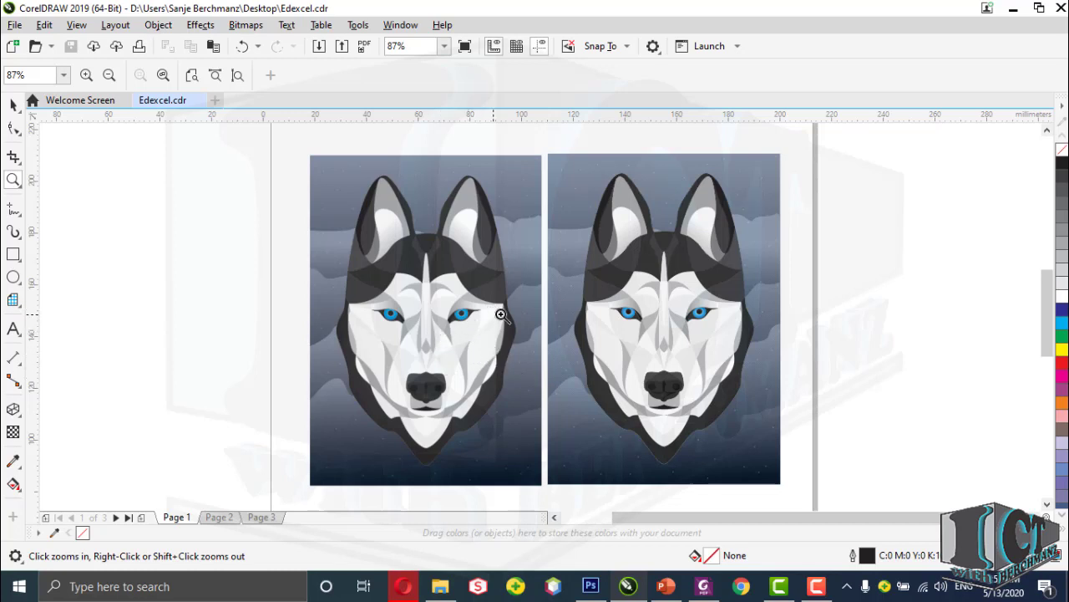
Examine the same edges between the ears of the second husky picture at up to 43710%, then return to both pictures.
left_click_drag(577, 165, 745, 294)
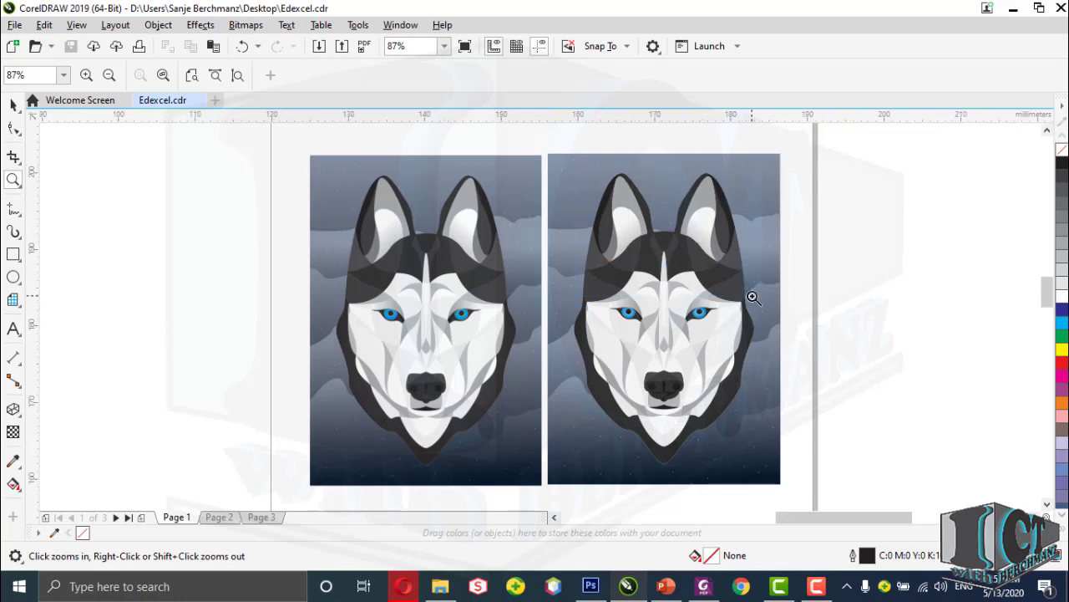
left_click_drag(456, 319, 557, 348)
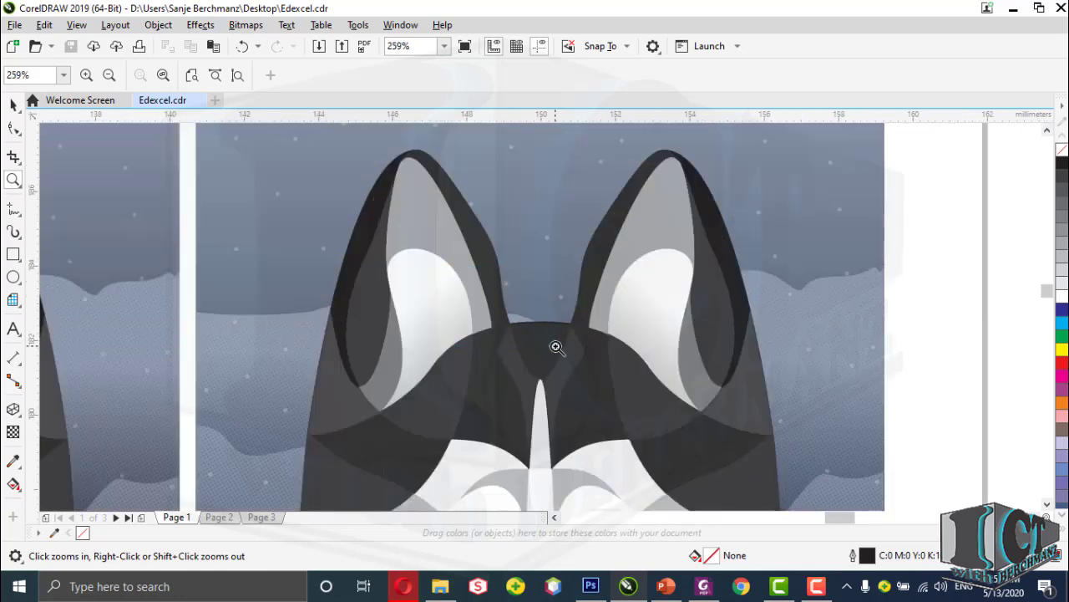
left_click_drag(523, 318, 632, 437)
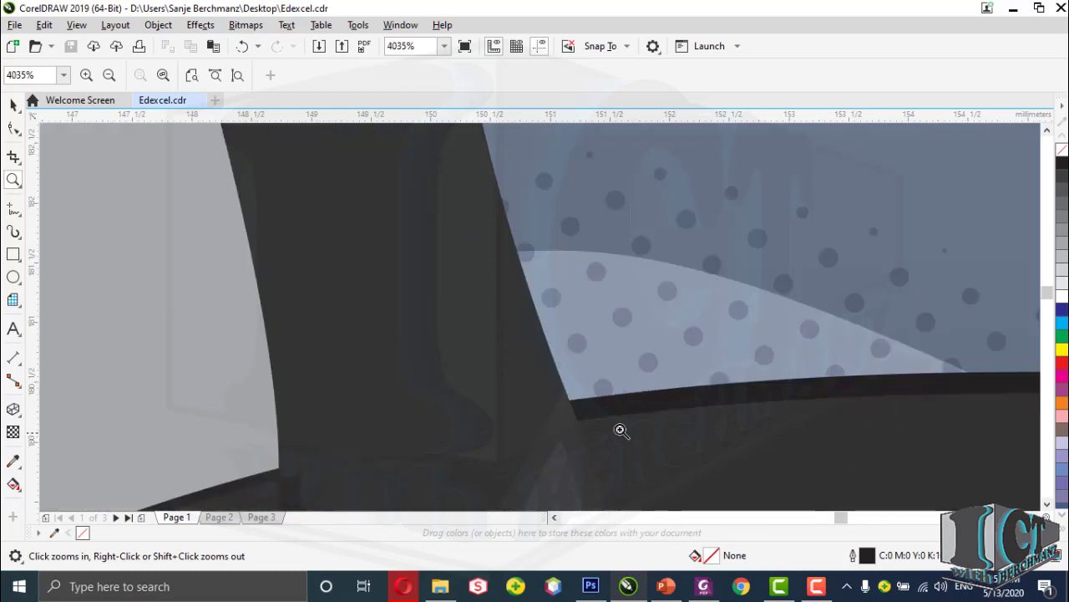
left_click_drag(527, 346, 666, 463)
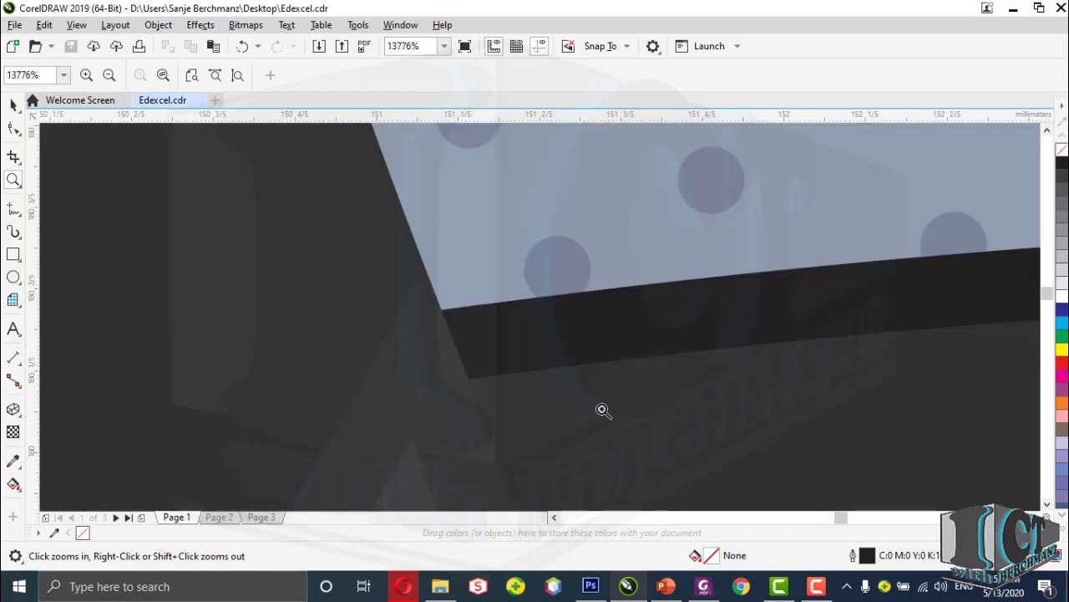
left_click_drag(381, 249, 561, 374)
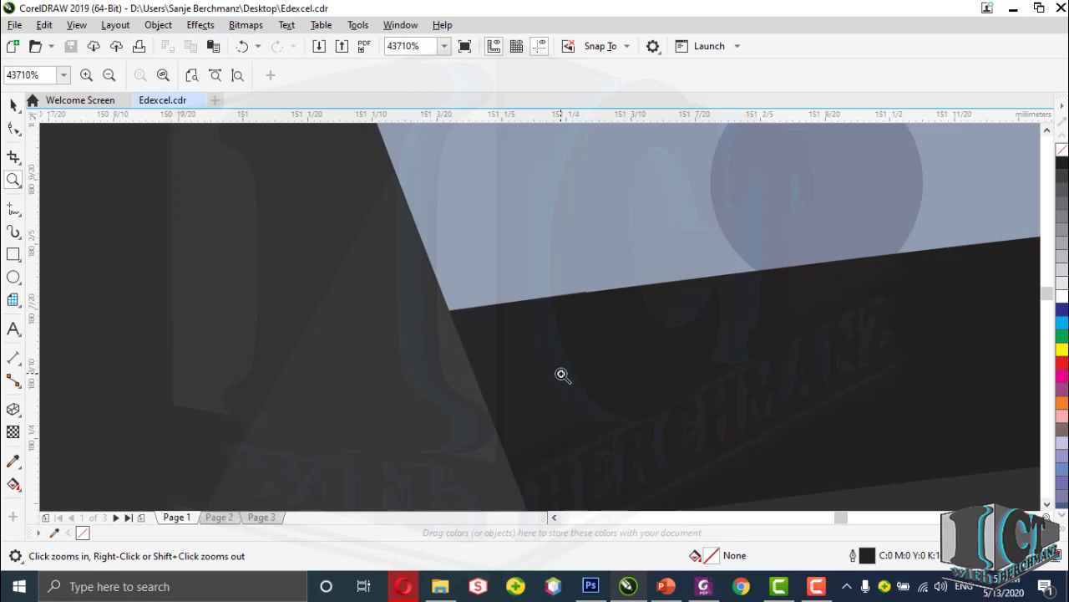
right_click(562, 375)
right_click(563, 375)
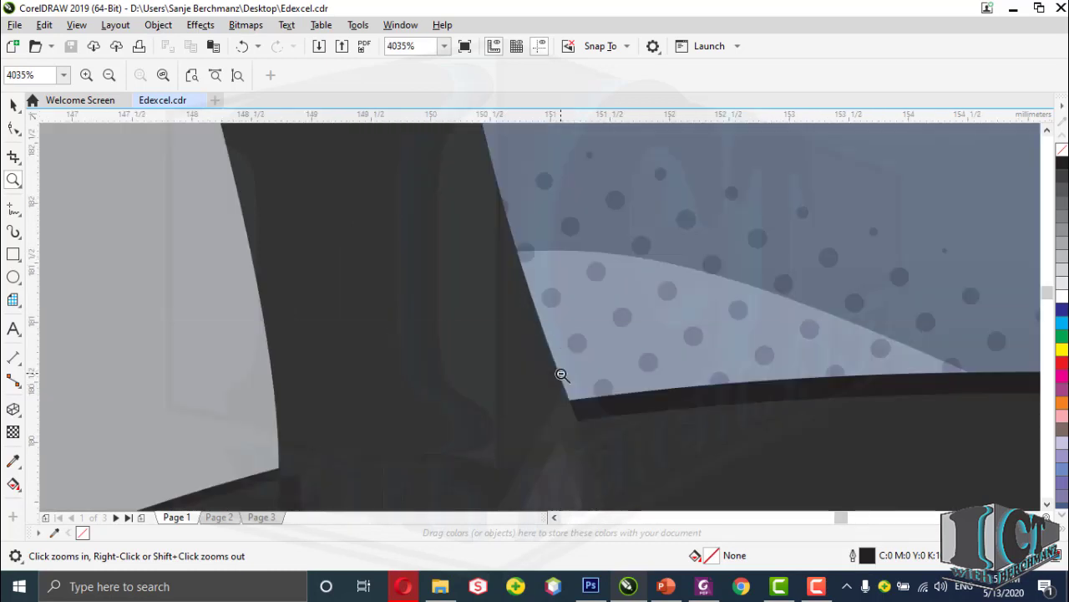
right_click(562, 374)
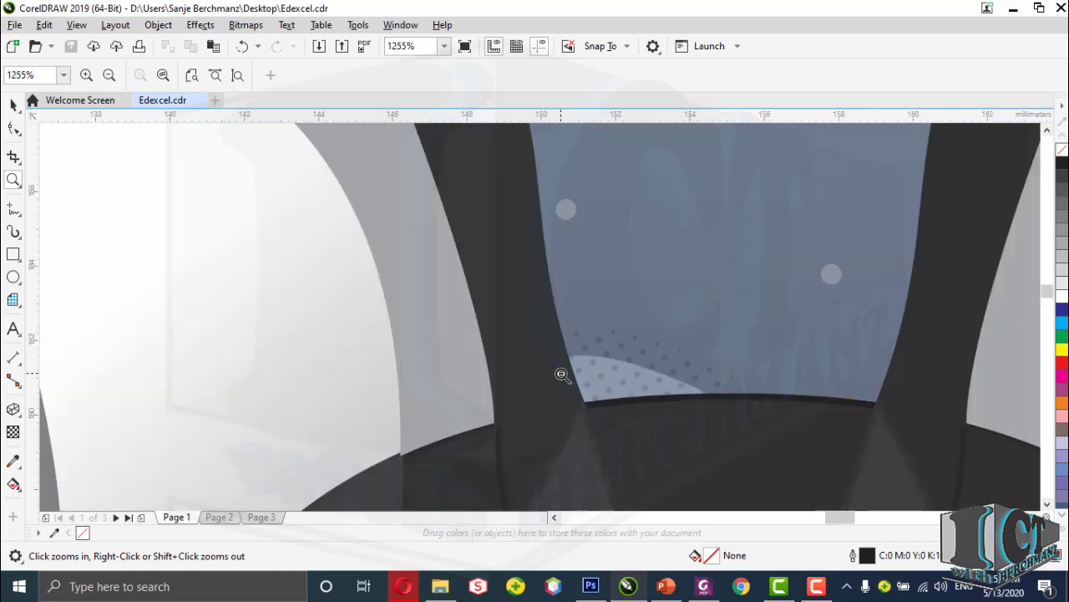
right_click(561, 374)
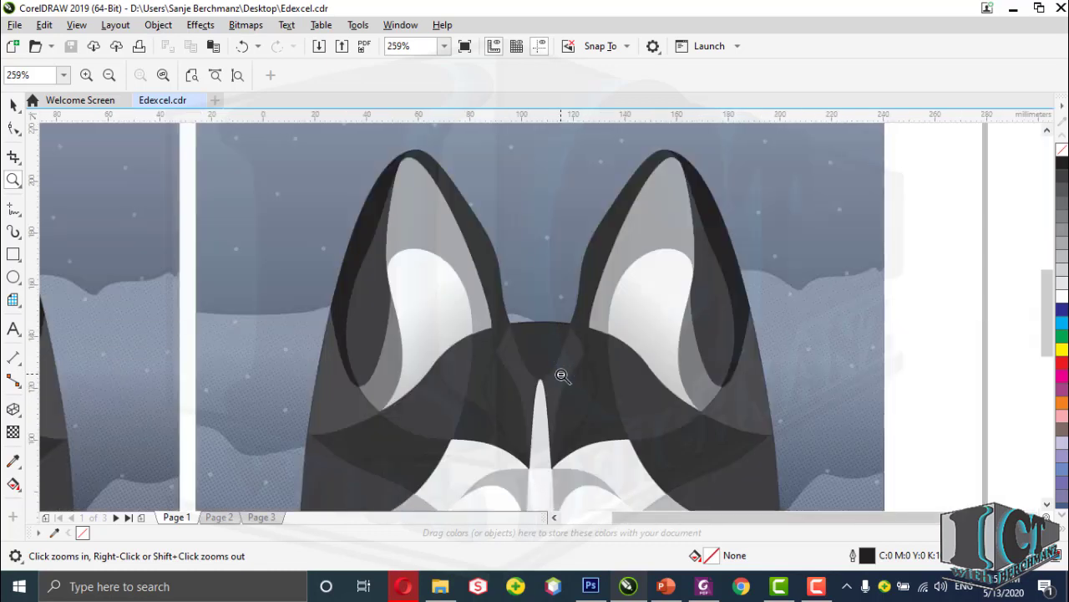
right_click(563, 375)
right_click(562, 375)
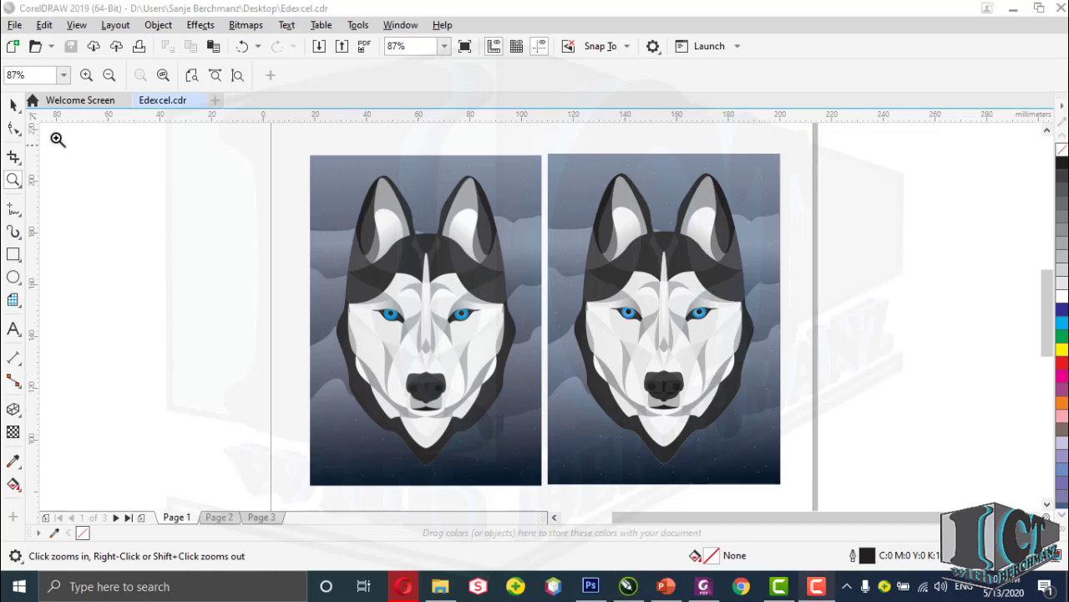
Draw a graph-paper grid of 10 columns by 5 rows on page 2 and deselect it.
left_click(13, 105)
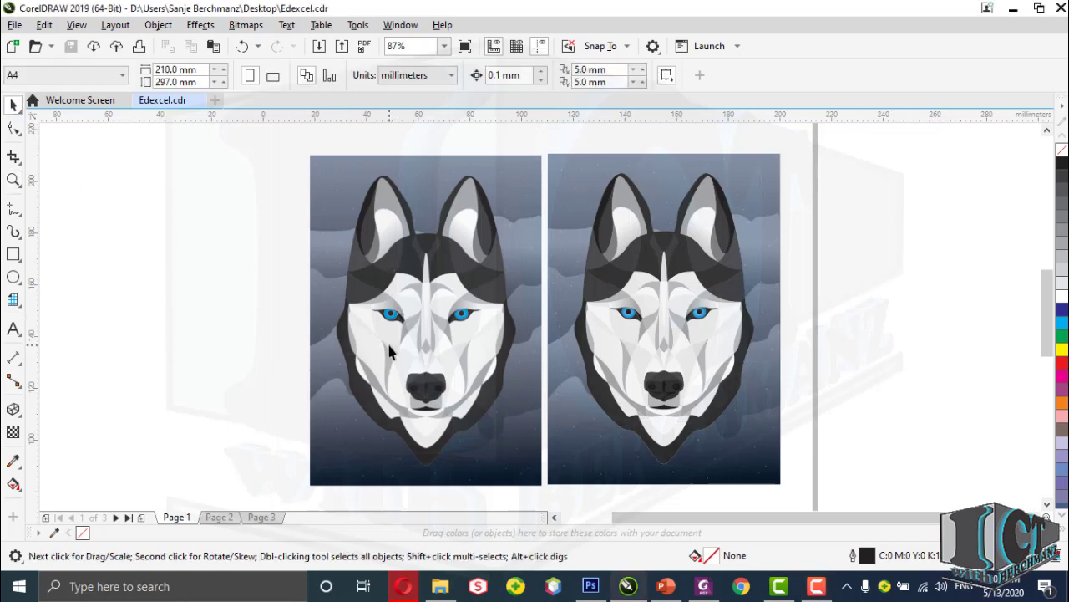
left_click(222, 517)
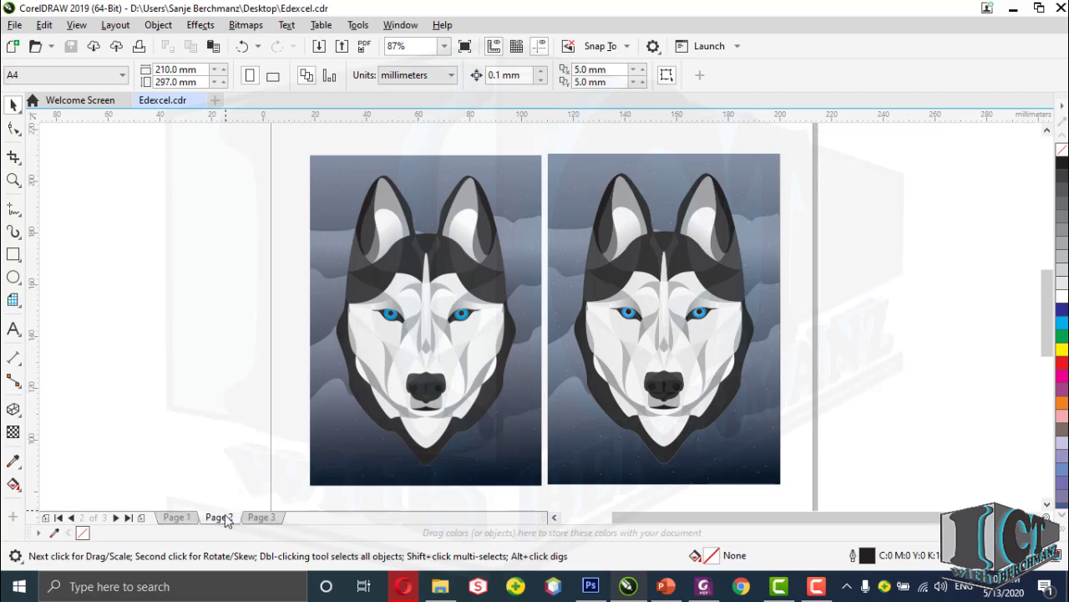
left_click(14, 301)
type("10")
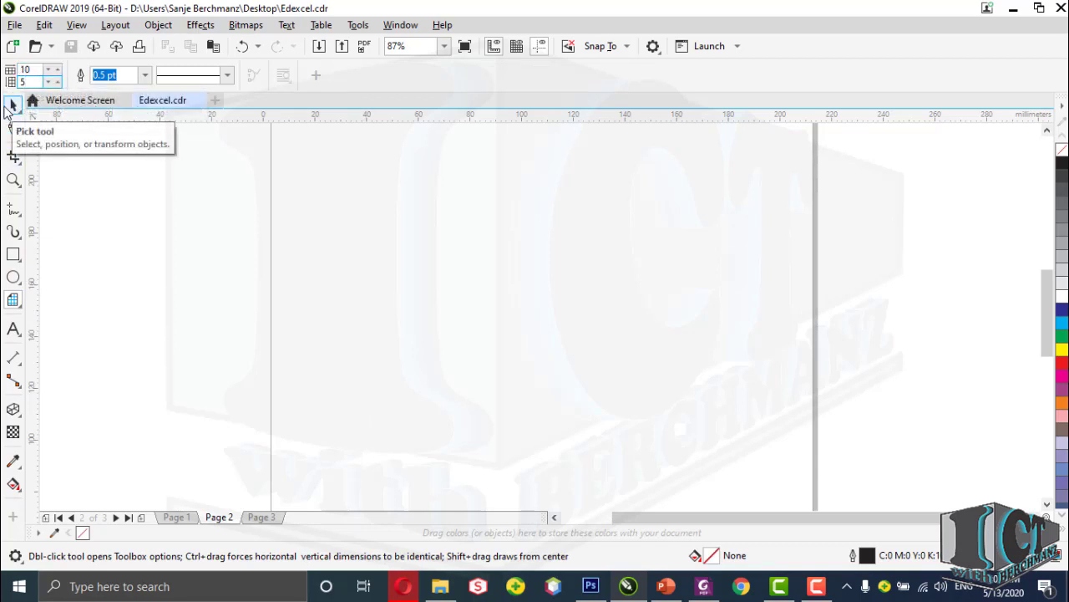
left_click(13, 104)
left_click(13, 301)
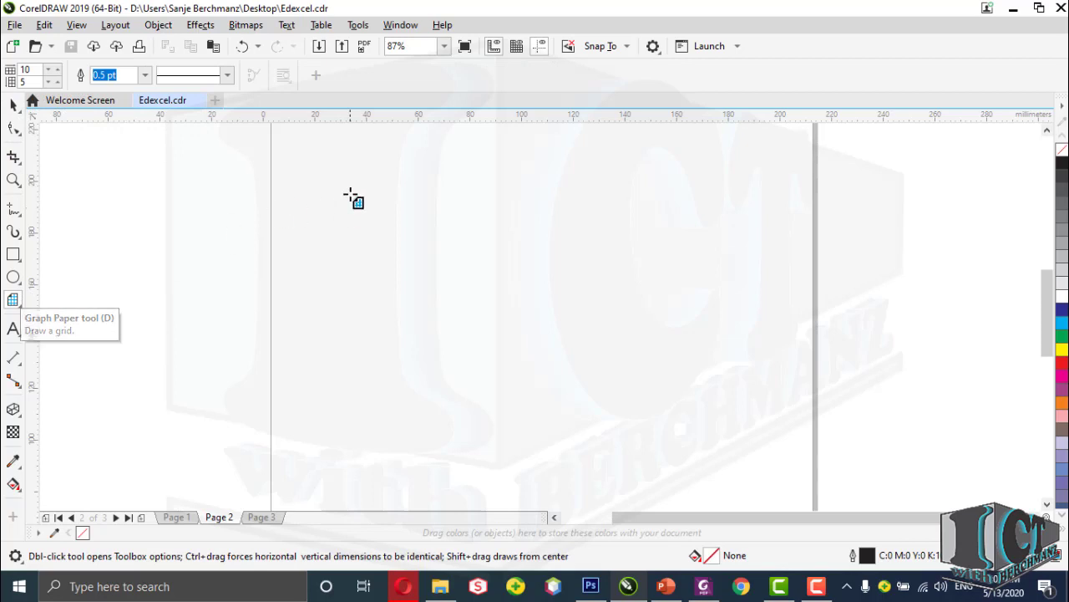
left_click_drag(329, 182, 543, 335)
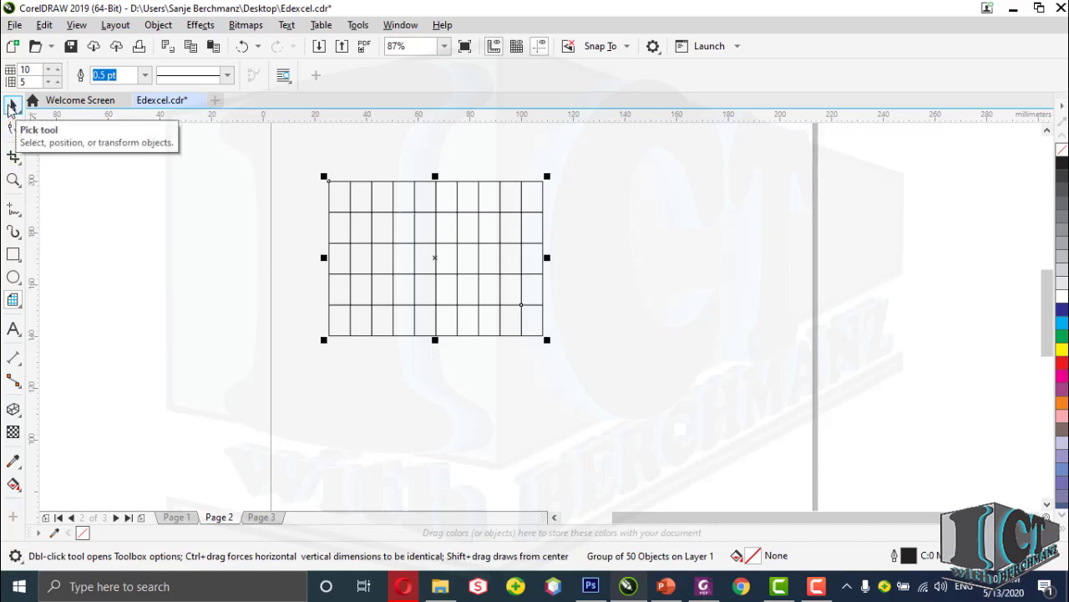
key("Escape")
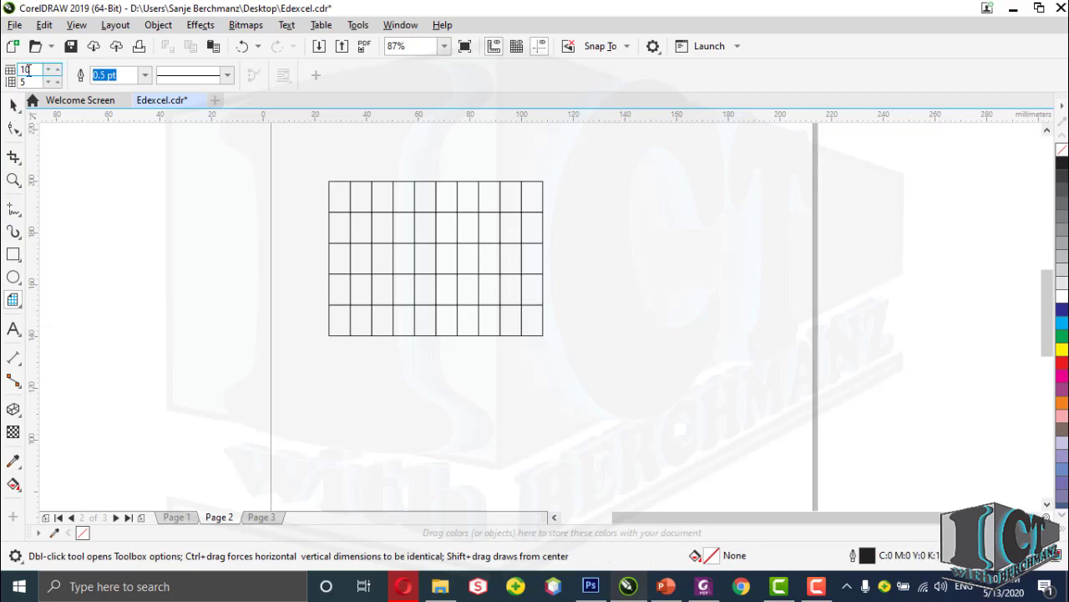
Draw a second graph-paper grid of 50 columns by 30 rows, about 89 × 60 mm, beside the first grid.
double_click(28, 70)
type("50")
key("Tab")
type("30")
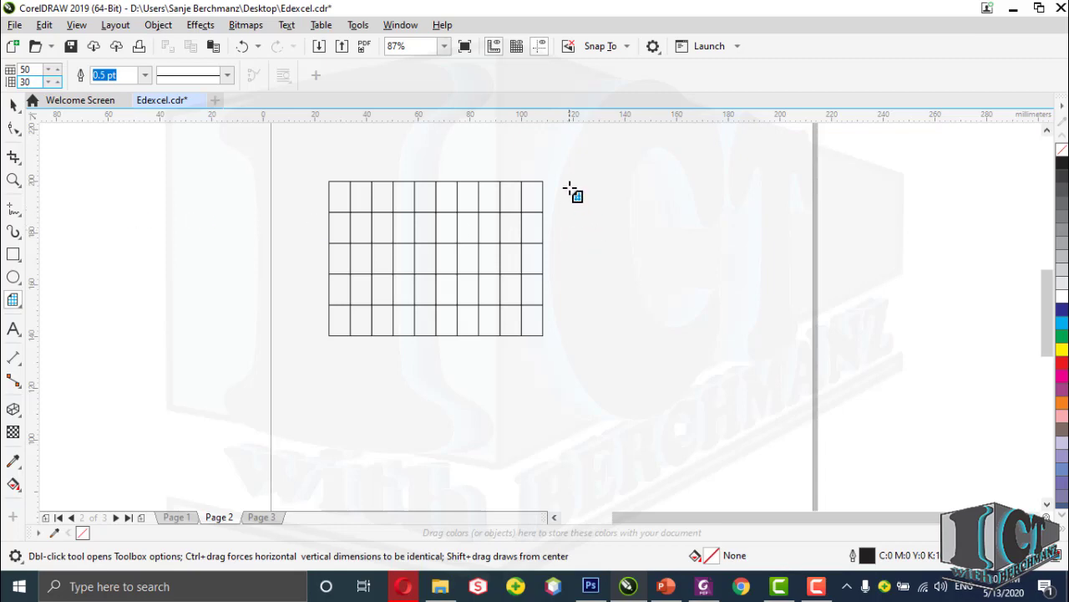
left_click_drag(568, 182, 800, 338)
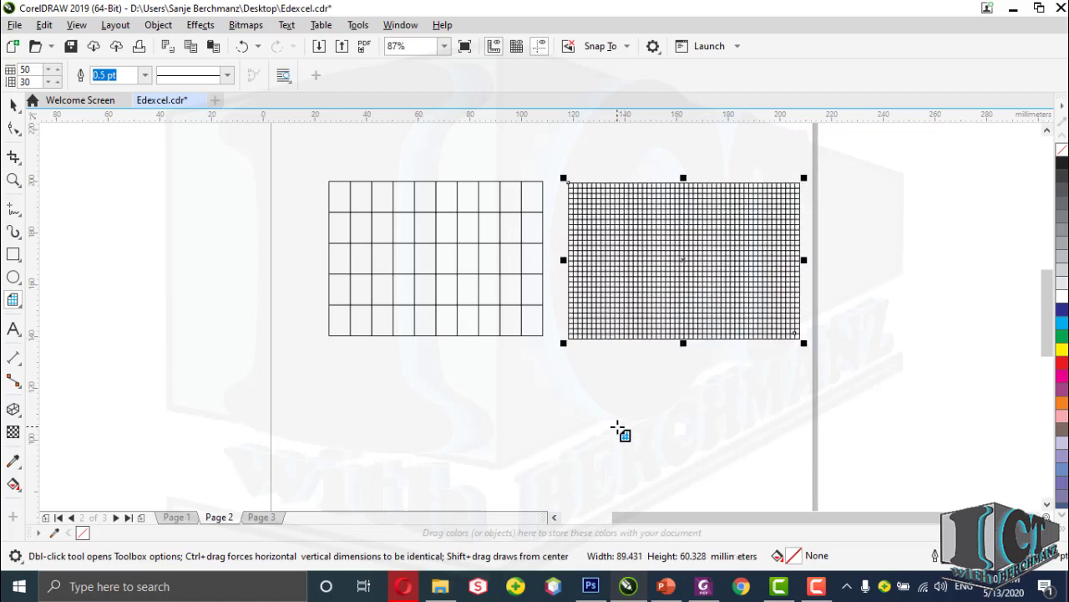
Move the 10-column grid toward the page's left edge and the 50-column grid to about X 151, Y 166 mm.
left_click(14, 104)
left_click_drag(386, 239, 620, 282)
left_click(680, 277)
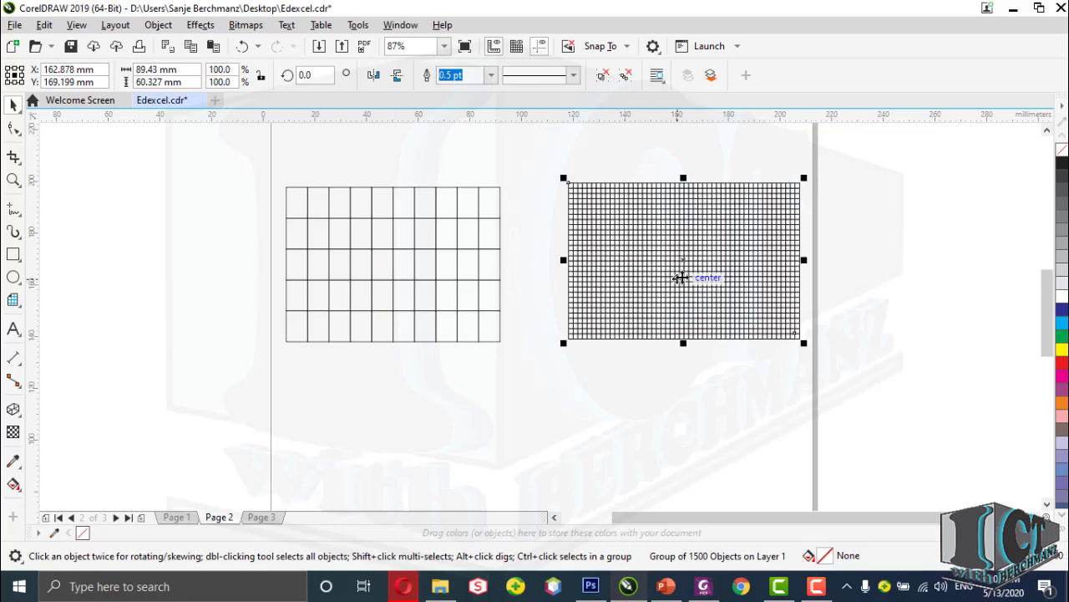
left_click_drag(680, 263, 651, 270)
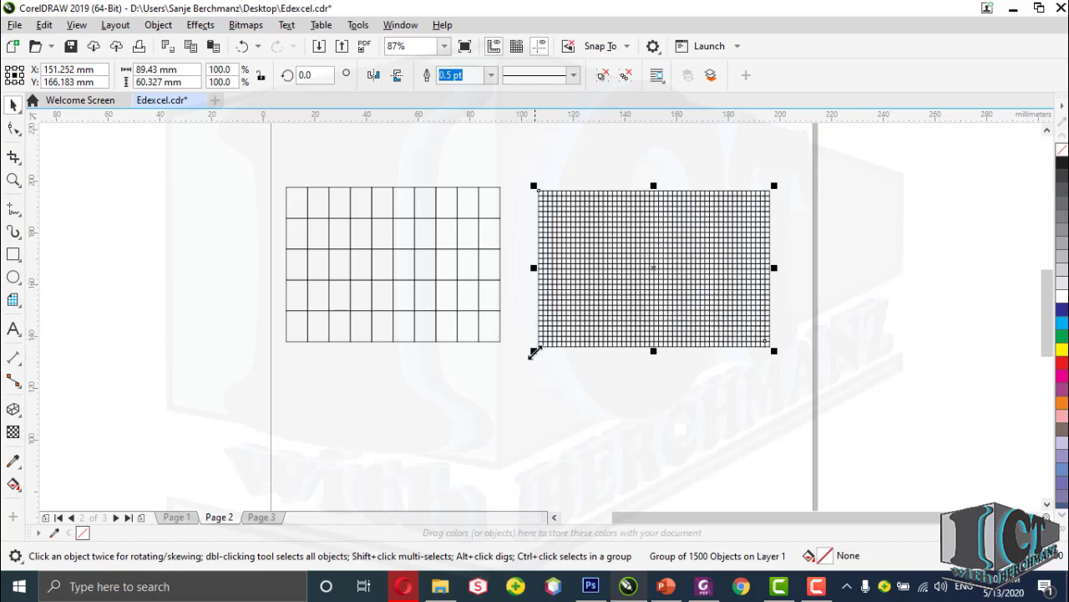
Enlarge the 50-column grid proportionally to about 188 × 127 mm, letting it overlap the coarser grid.
left_click_drag(531, 352, 325, 479)
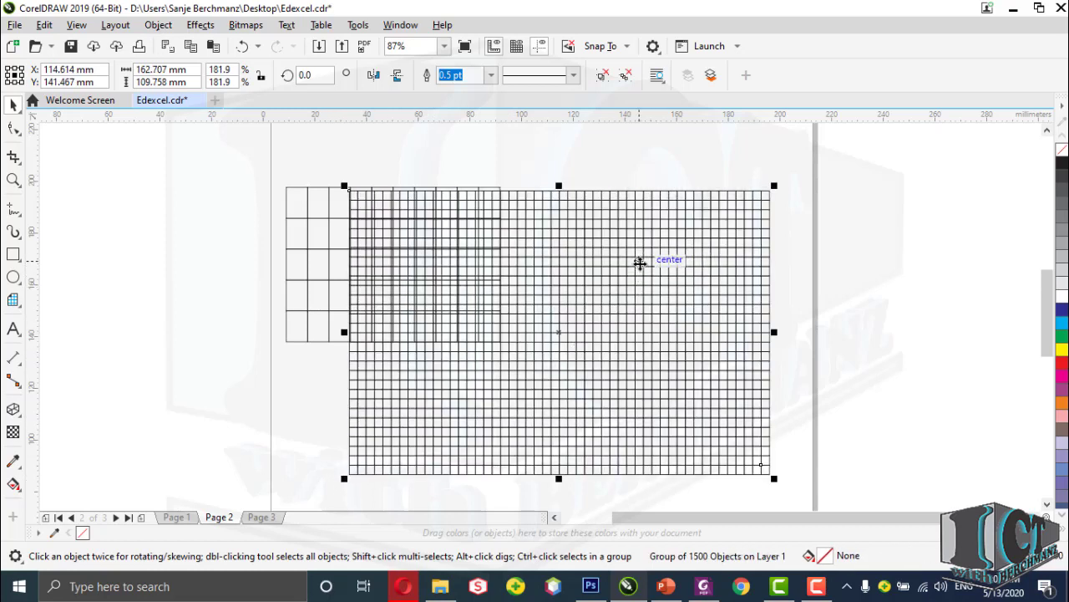
left_click_drag(775, 183, 828, 150)
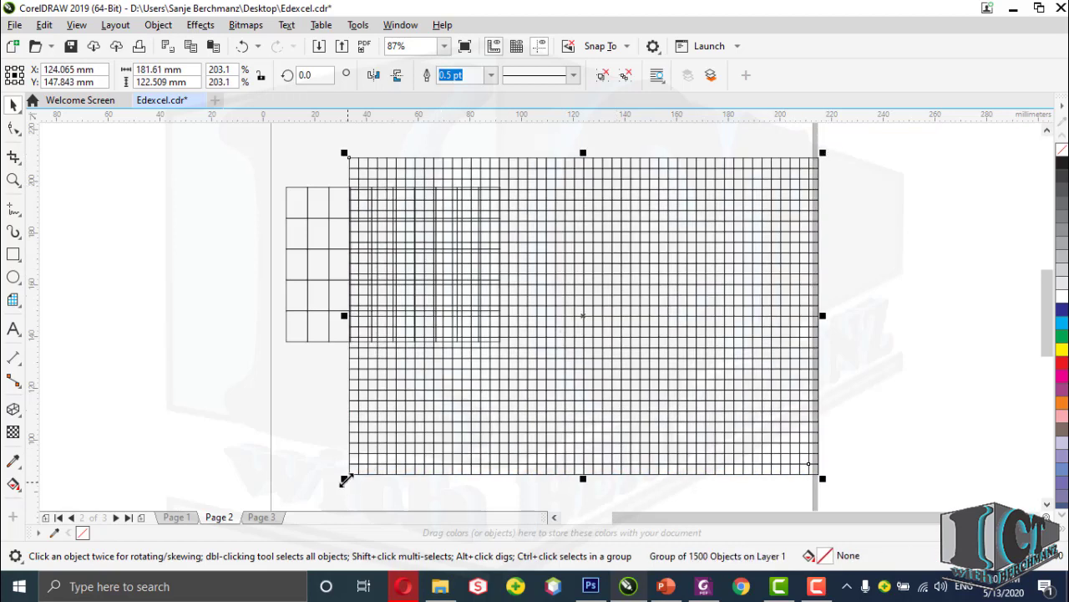
left_click_drag(344, 480, 305, 489)
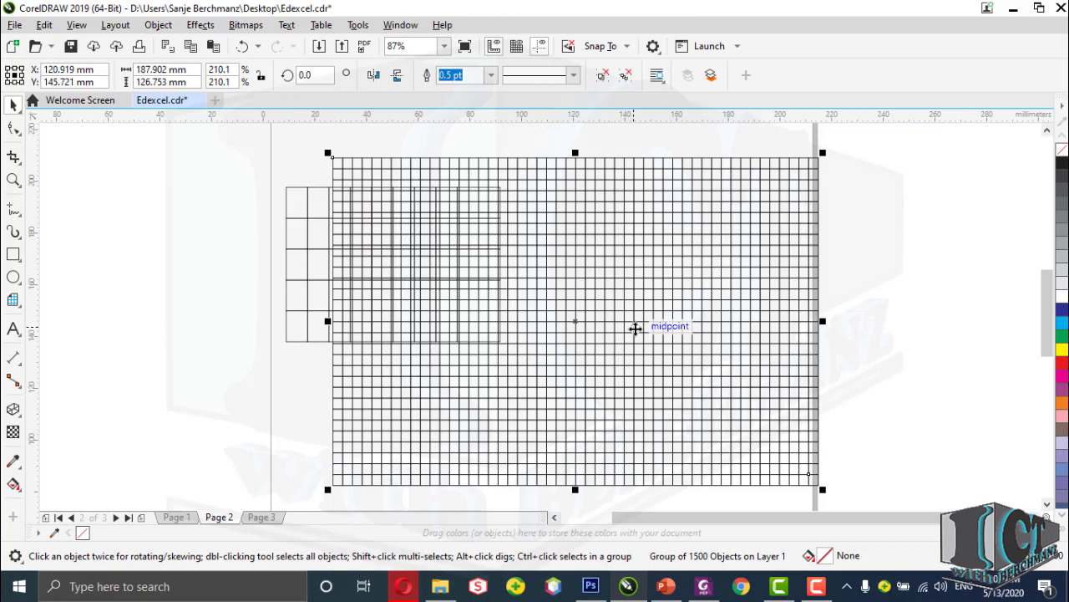
key("F10")
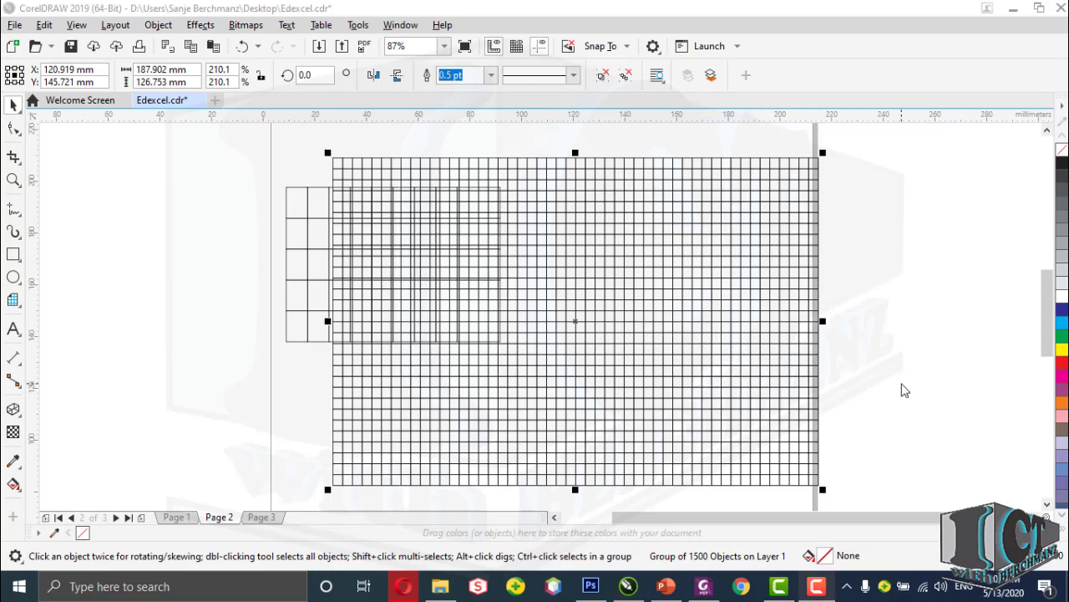
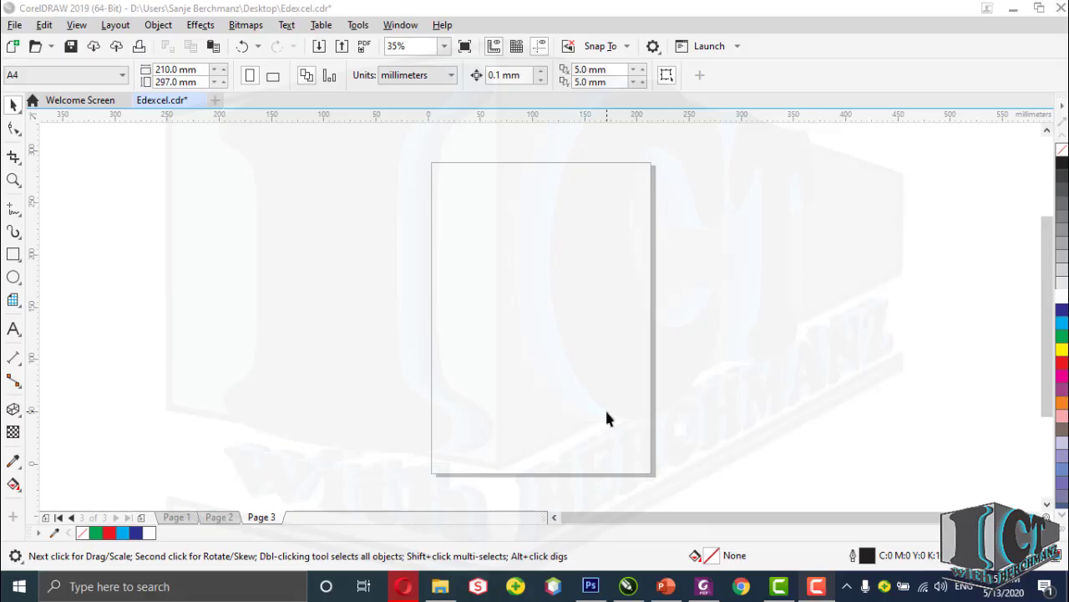
Draw a rectangle about 118.5 × 78.75 mm on page 3 and move it to about X 114, Y 169 mm.
left_click(523, 8)
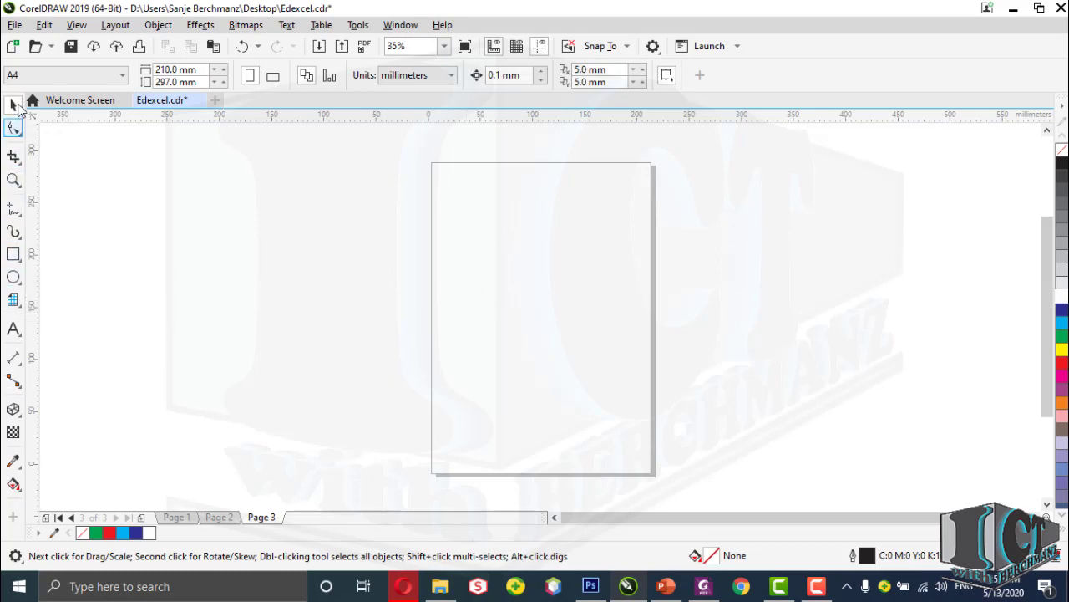
left_click(14, 255)
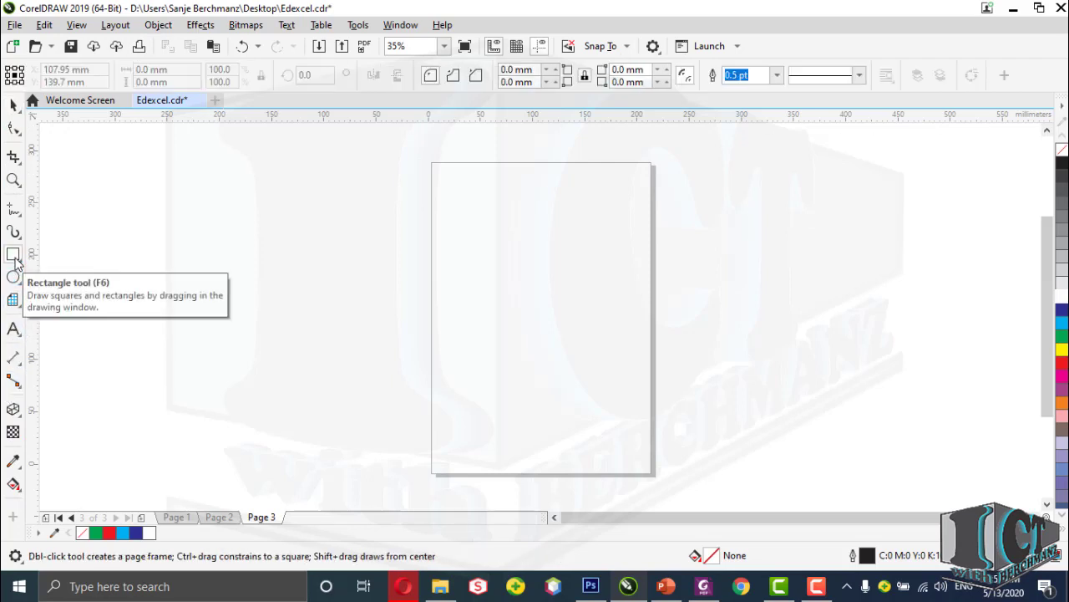
left_click(471, 233)
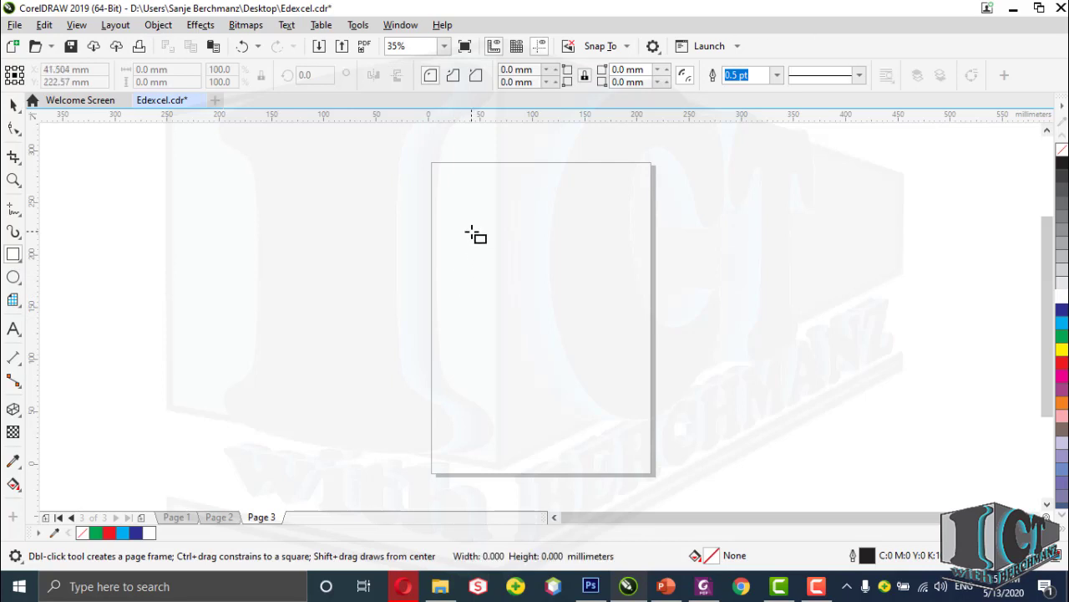
left_click_drag(471, 233, 595, 313)
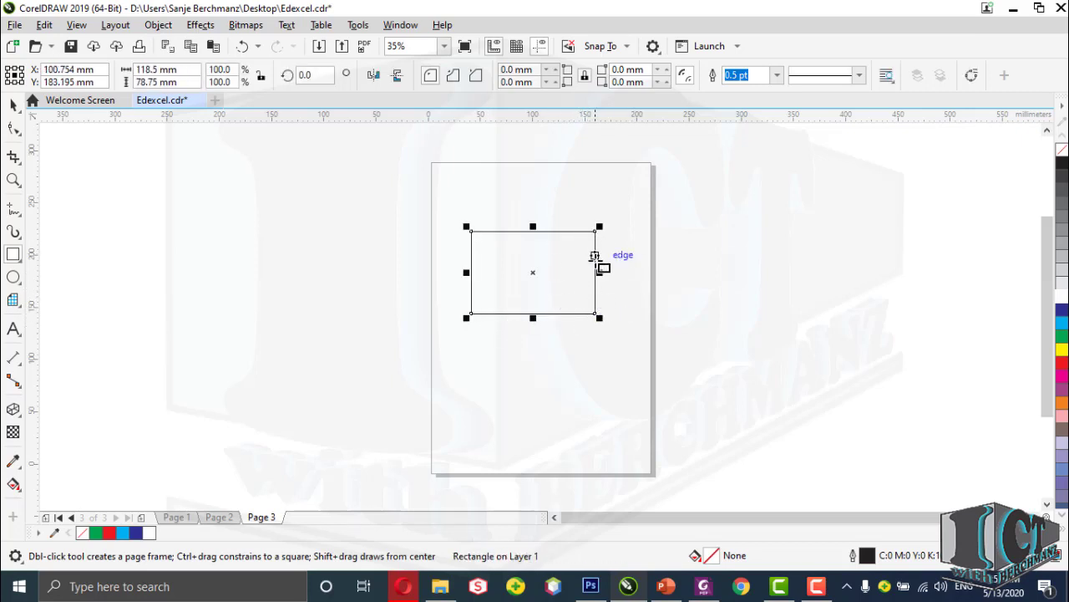
left_click(13, 106)
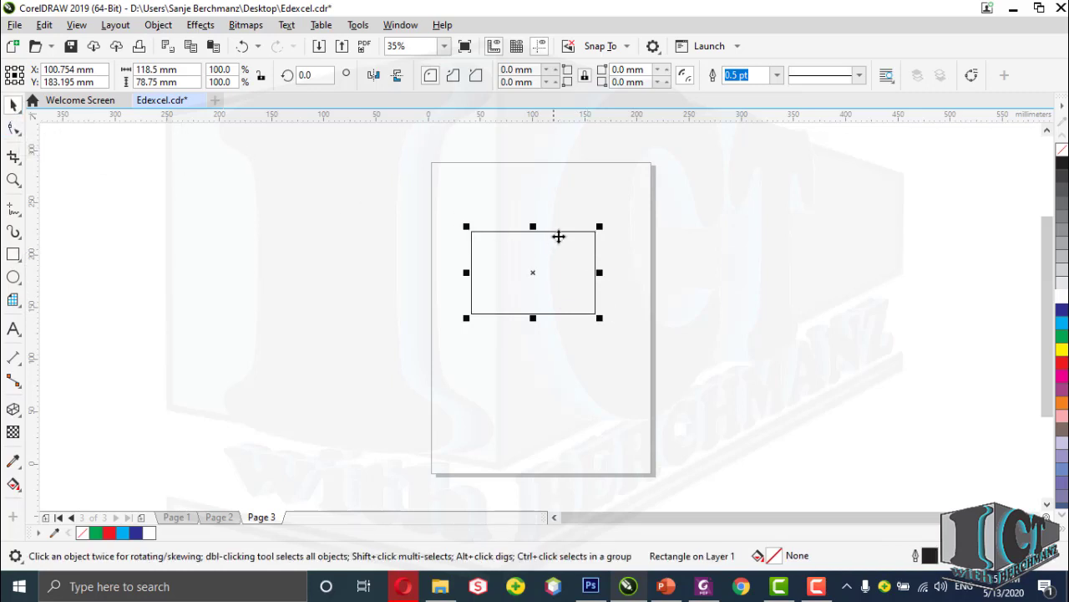
left_click_drag(559, 233, 575, 251)
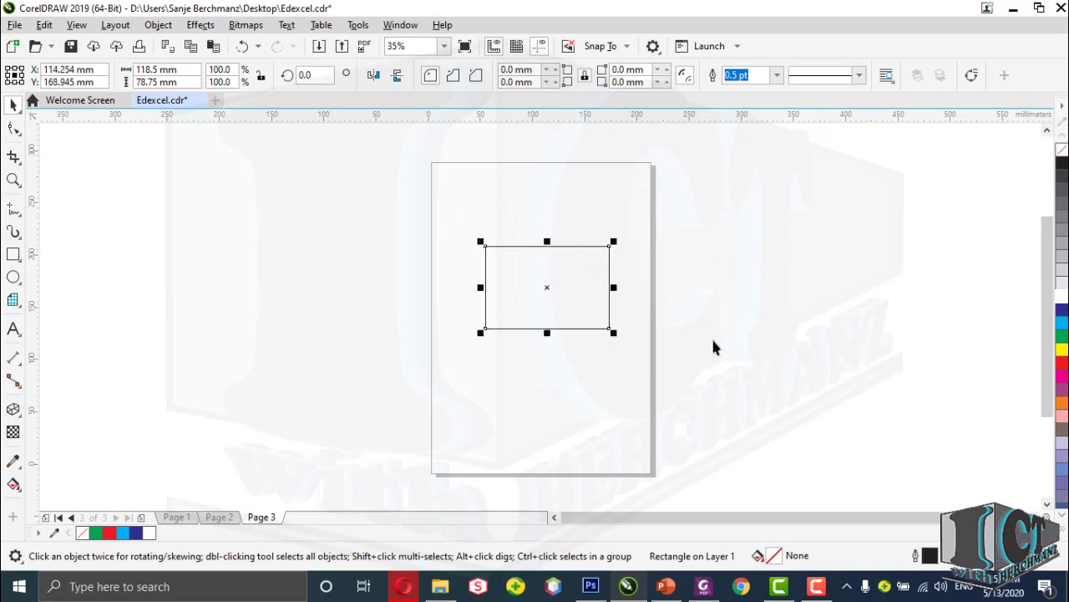
Fill the rectangle with cyan and give it a red outline 8.0 pt wide.
left_click(1062, 323)
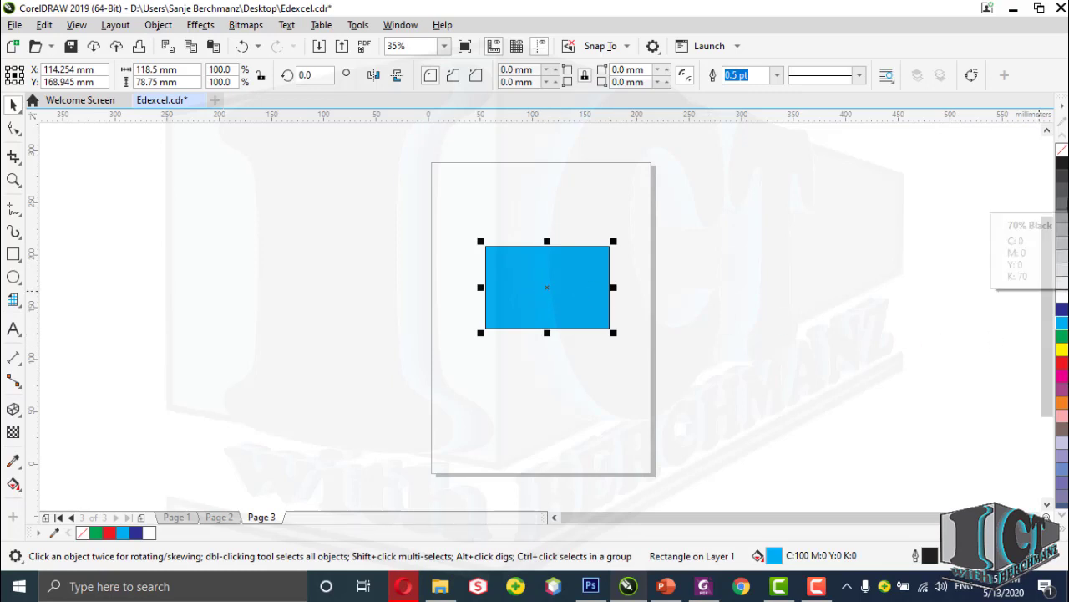
right_click(1064, 368)
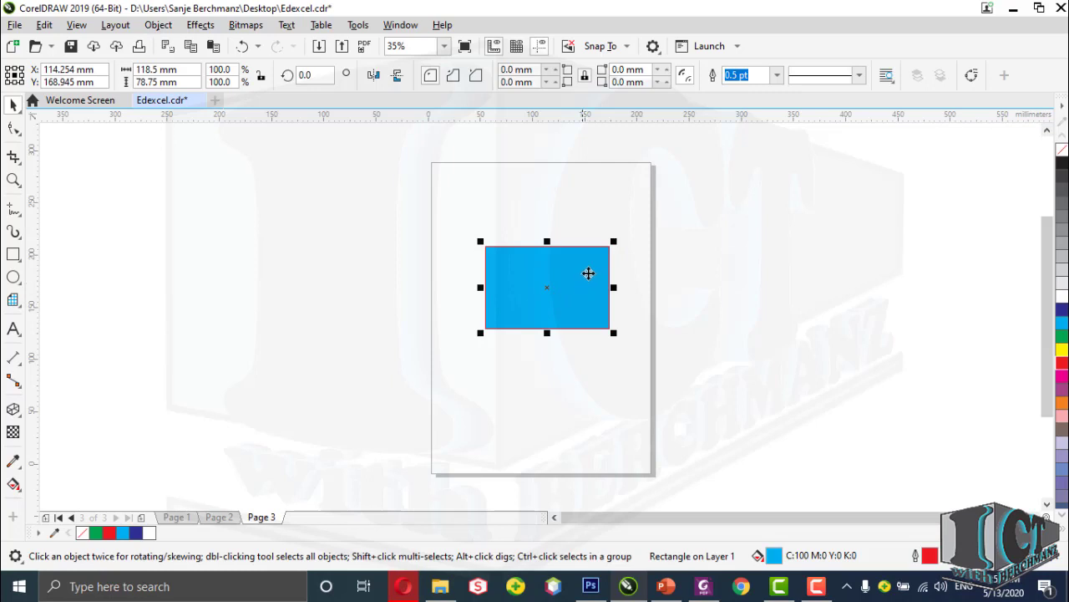
left_click(776, 75)
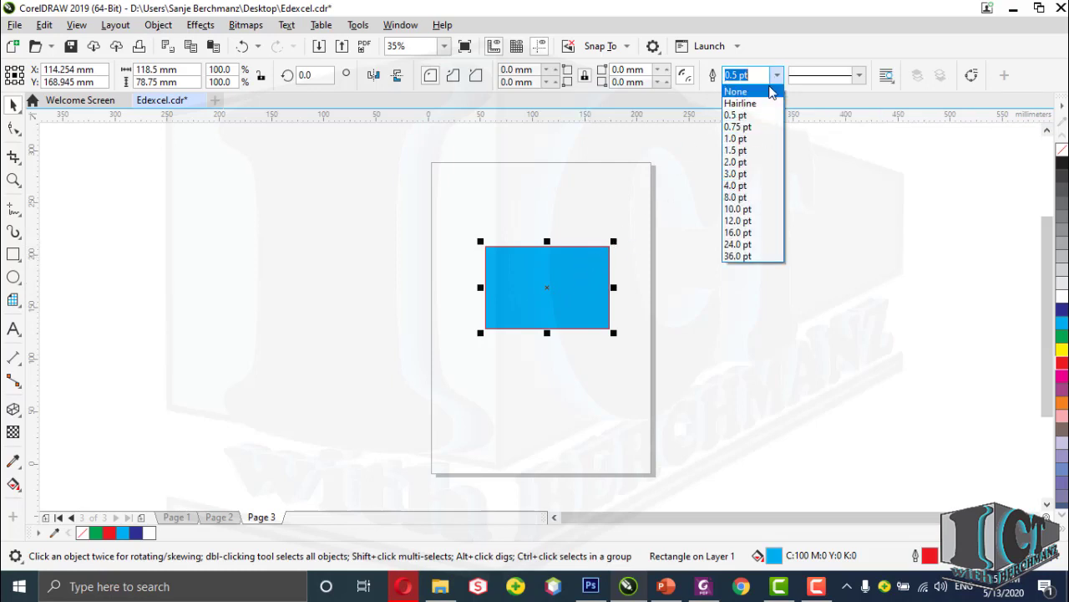
left_click(761, 201)
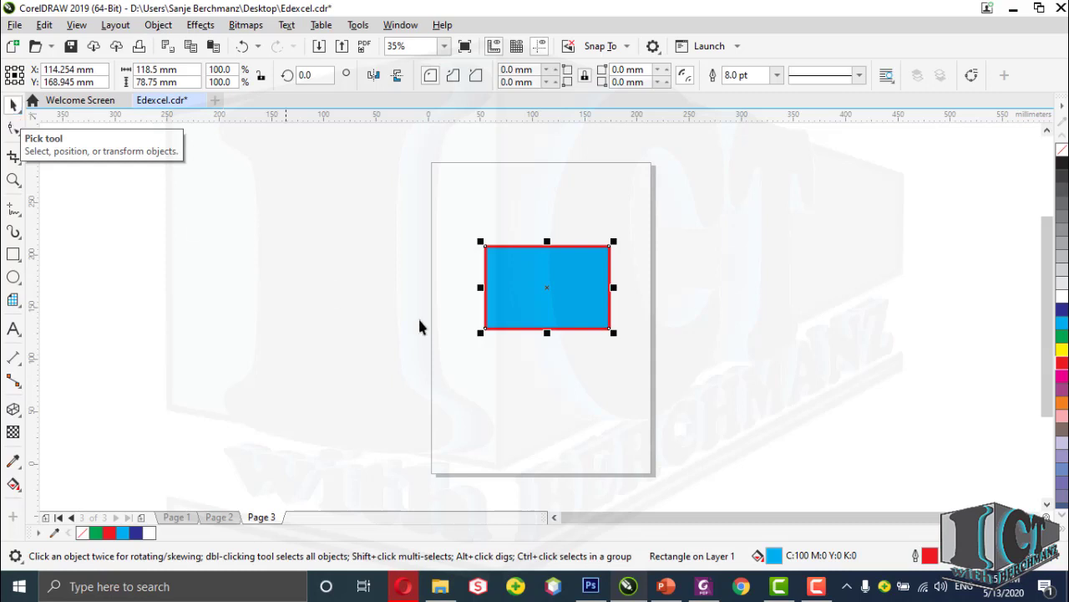
Try rotating the rectangle to about 302° and about 341°, and undo both rotations.
left_click(549, 287)
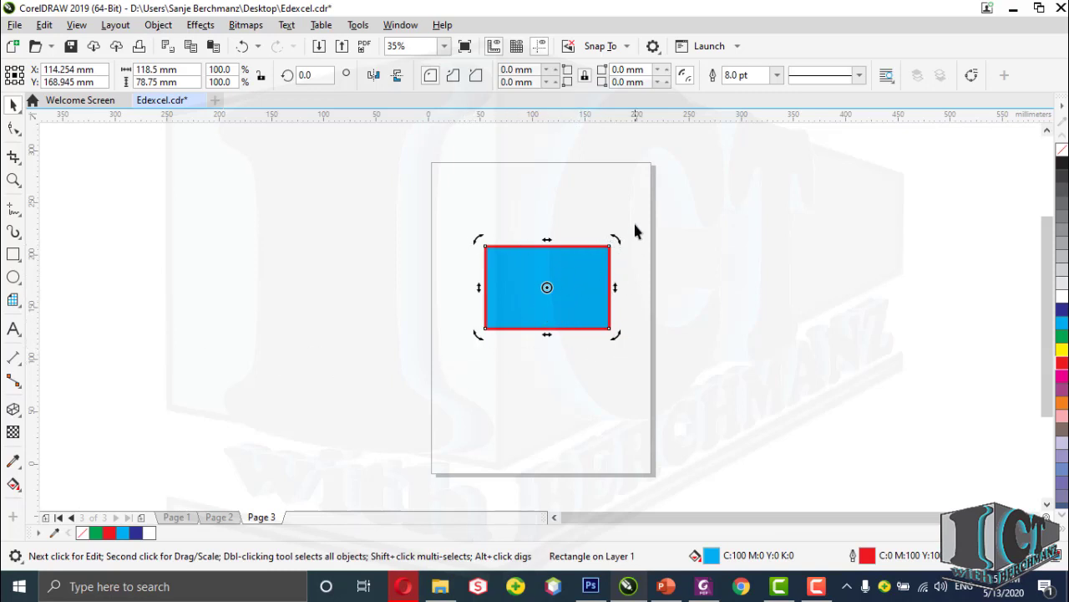
left_click_drag(621, 234, 624, 320)
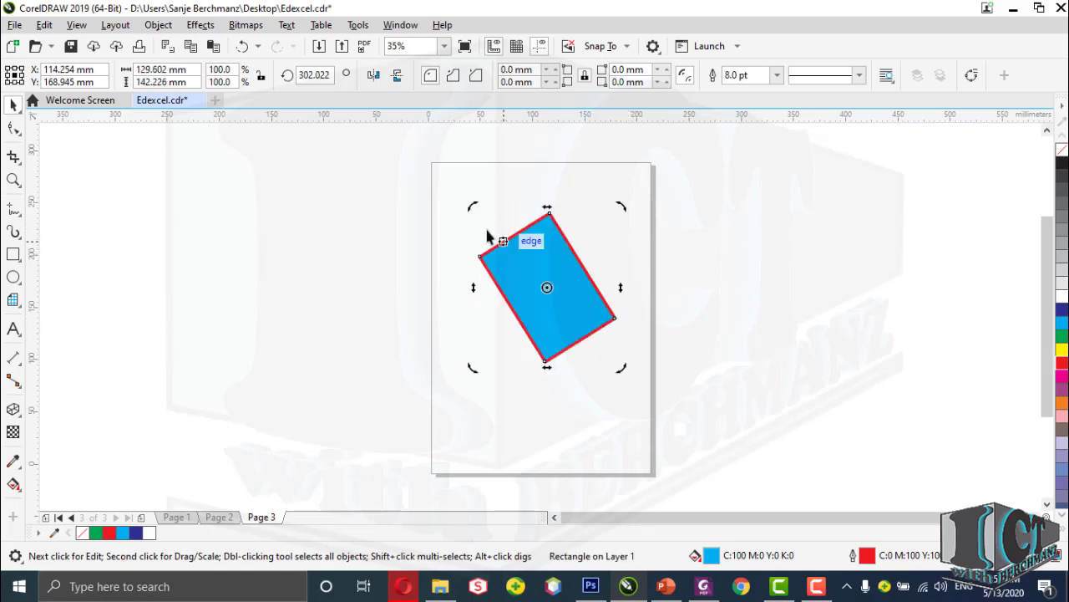
left_click_drag(475, 208, 449, 281)
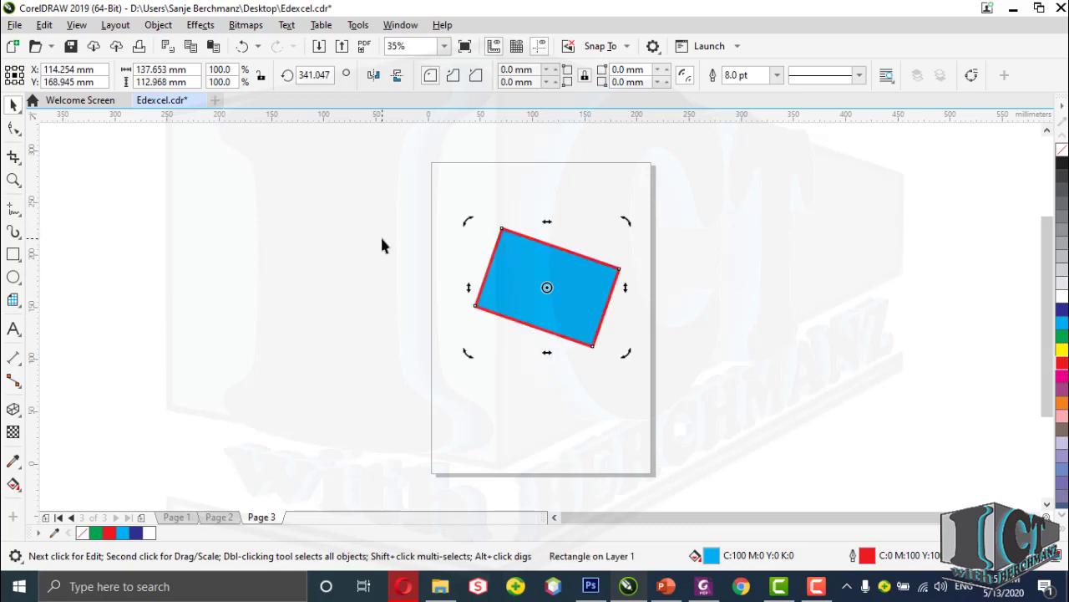
key("ctrl+z")
key("ctrl+z")
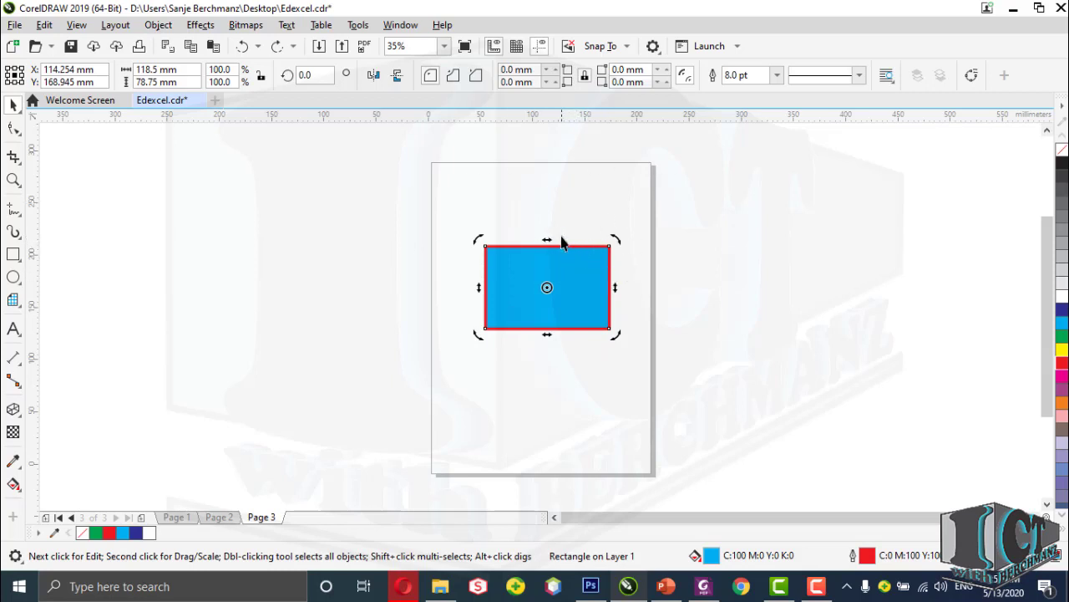
Try skewing the rectangle horizontally and vertically, undoing each skew.
left_click_drag(546, 238, 599, 237)
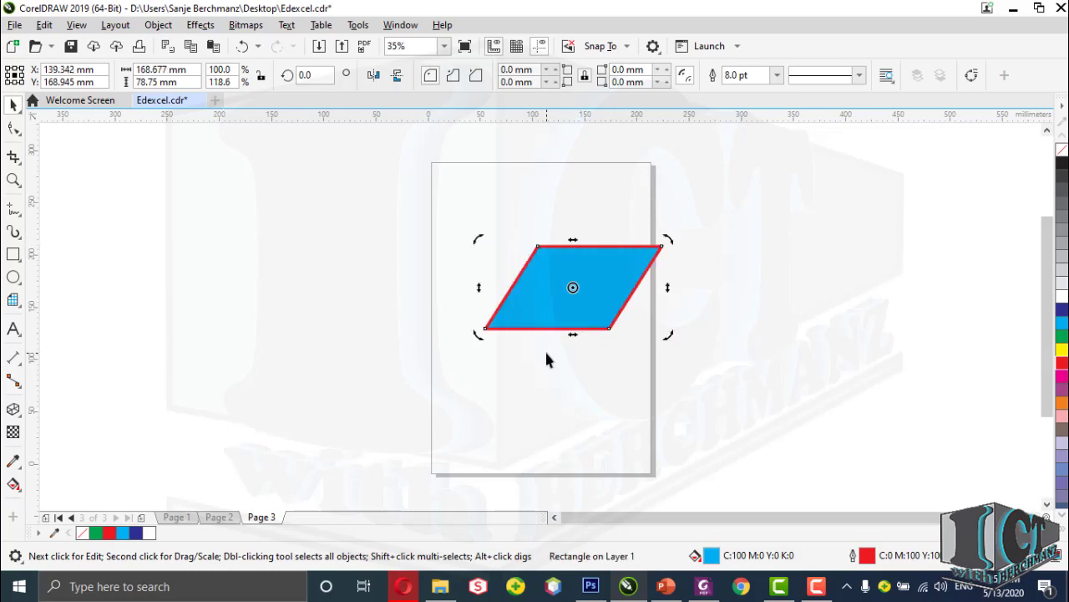
key("ctrl+z")
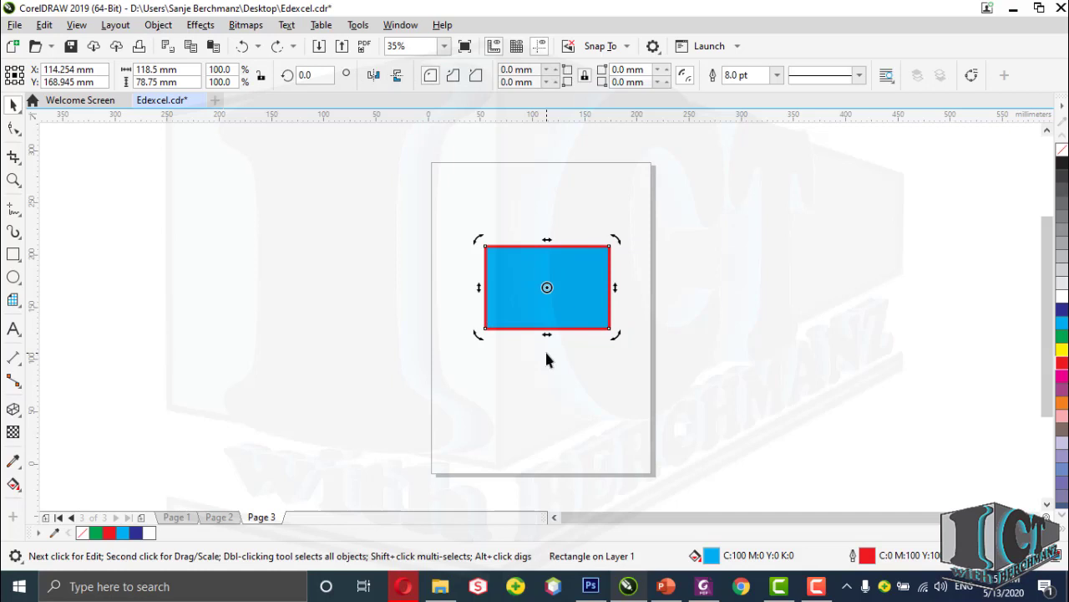
left_click_drag(616, 287, 615, 331)
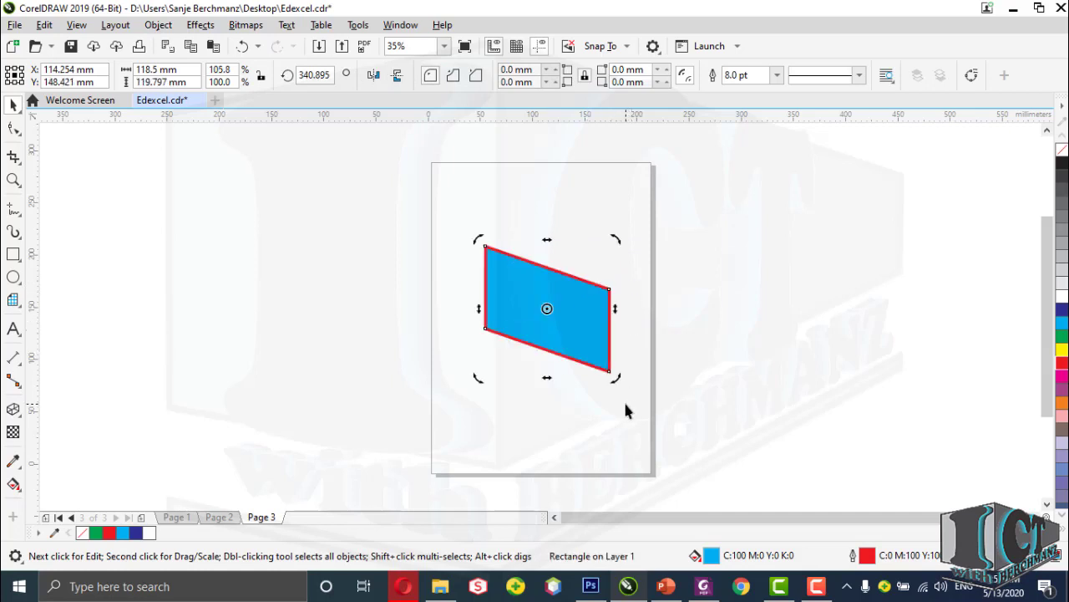
key("ctrl+z")
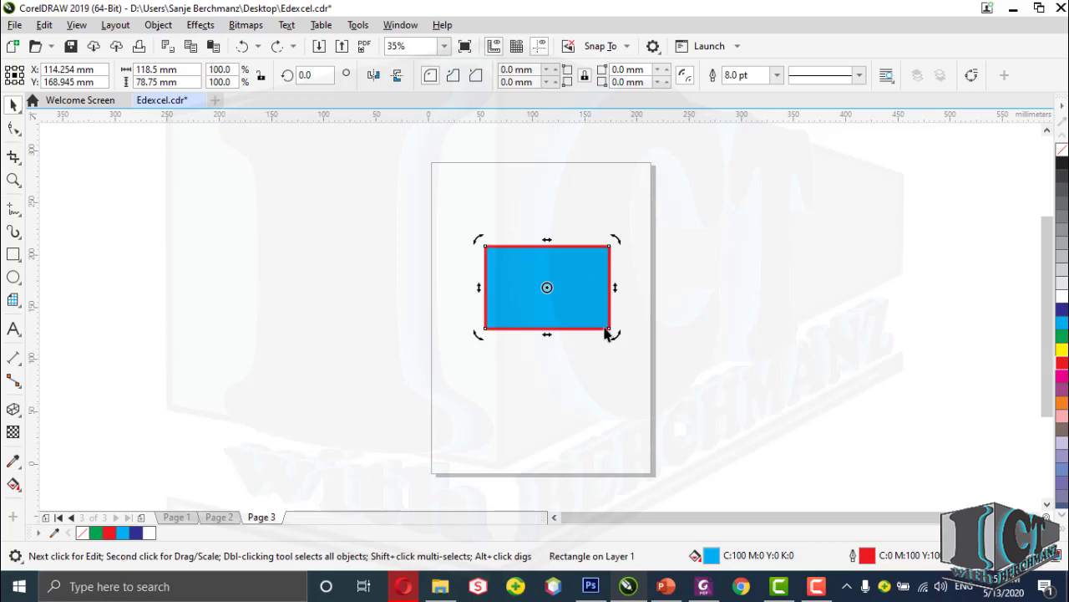
Move the rectangle to about X 74, Y 257 mm and draw an ellipse about 121.5 × 103.5 mm below it.
left_click(588, 306)
left_click_drag(572, 325, 528, 234)
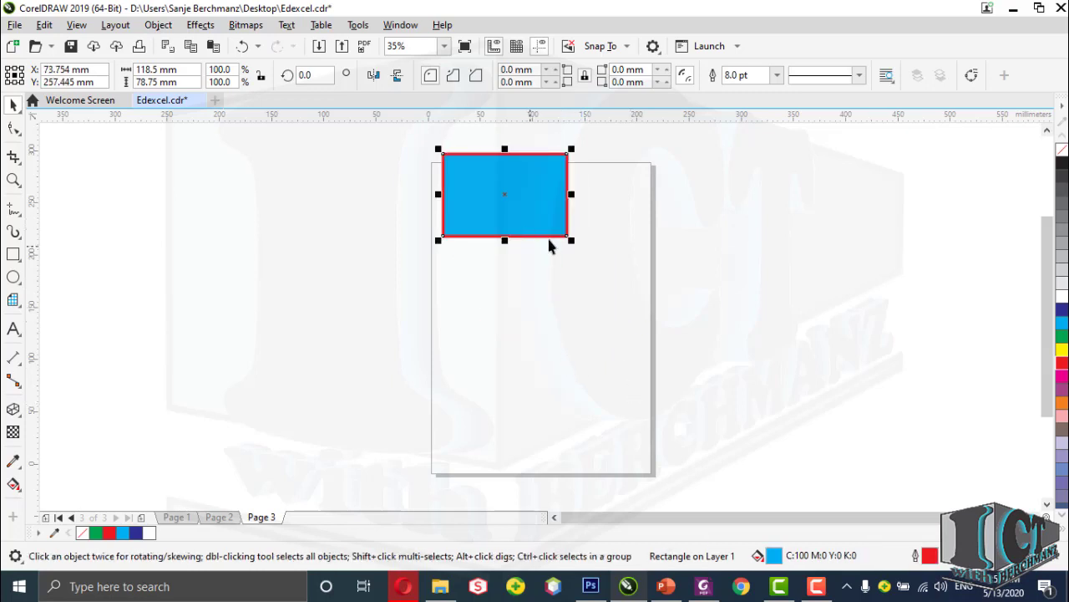
left_click(13, 278)
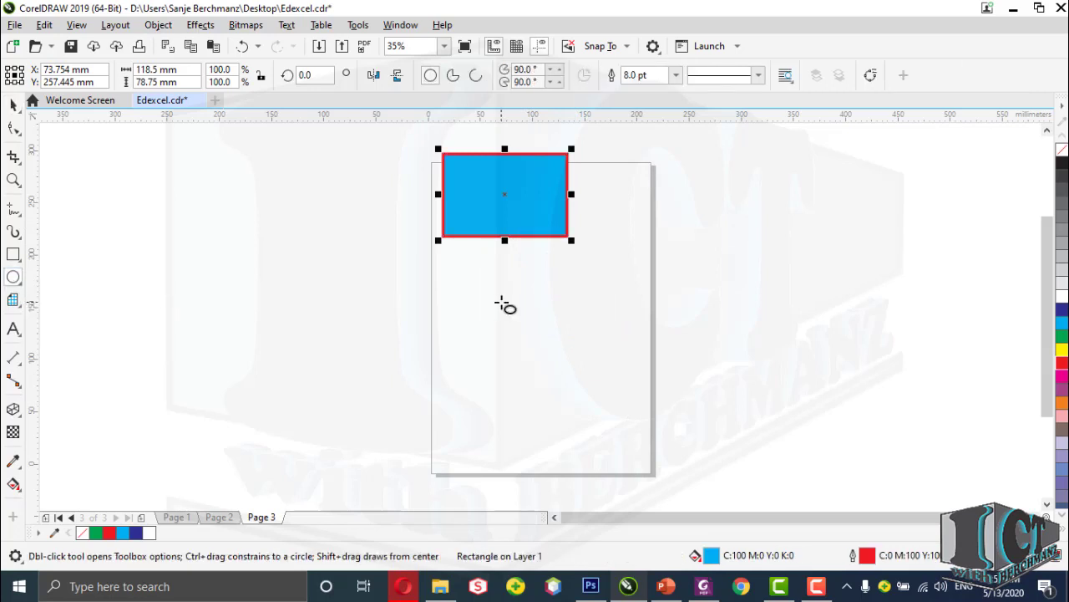
left_click_drag(498, 287, 629, 397)
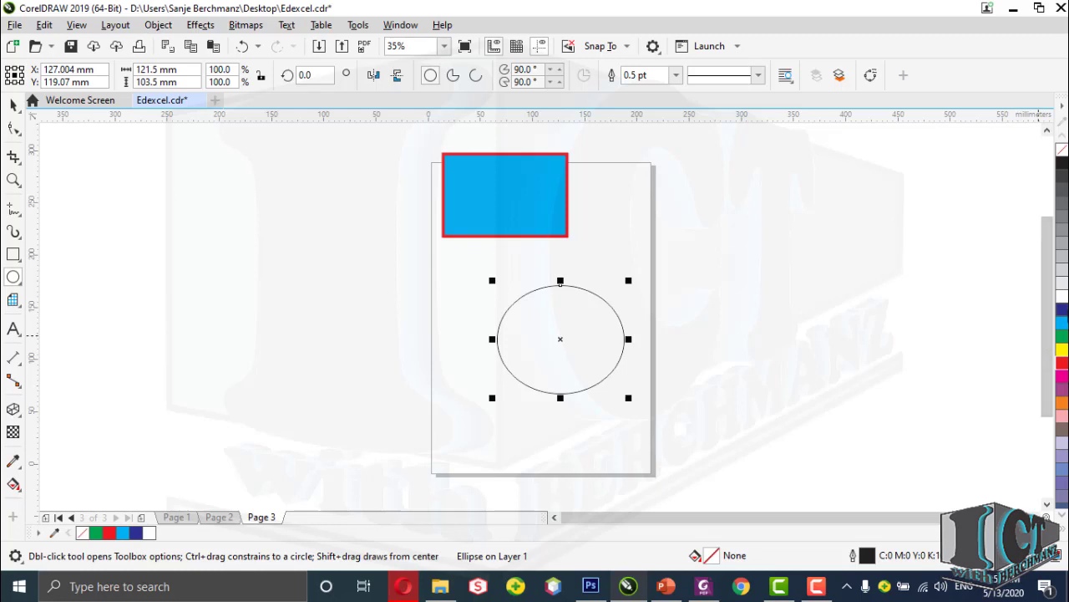
Fill the ellipse with orange, make its outline green, and shift it up to about Y 142 mm.
left_click(1064, 402)
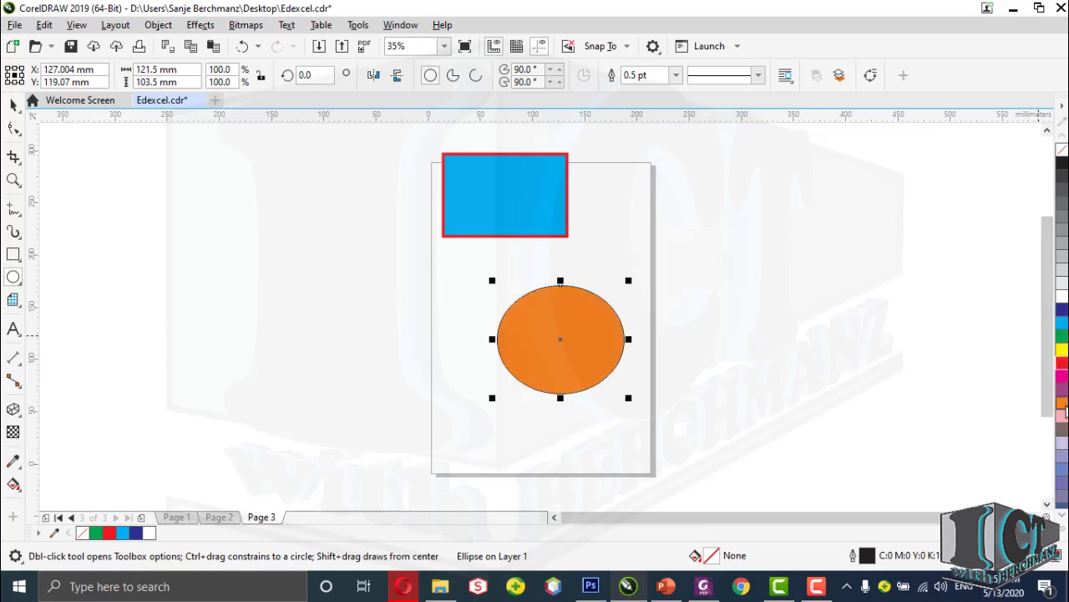
right_click(1066, 336)
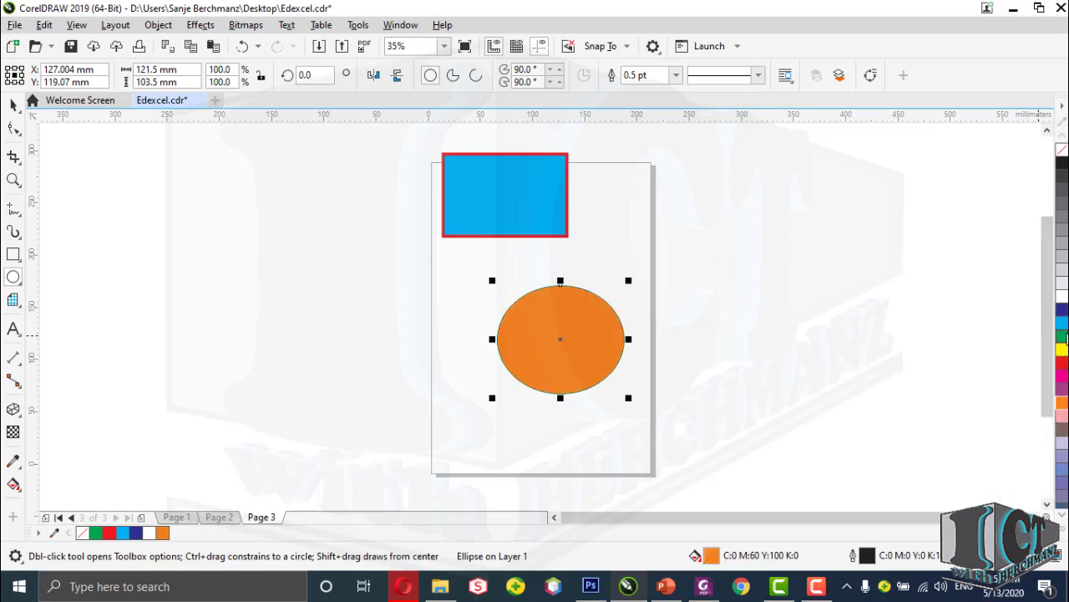
key("space")
left_click_drag(555, 334, 551, 310)
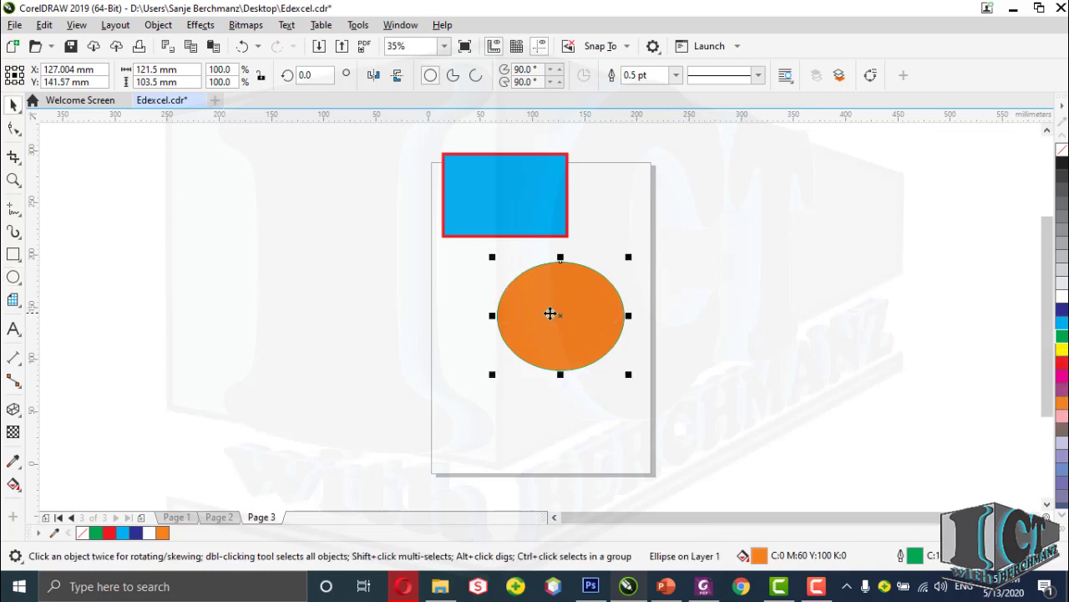
Rotate the ellipse to about 297° and enlarge it proportionally to about 184 × 202 mm.
left_click(557, 312)
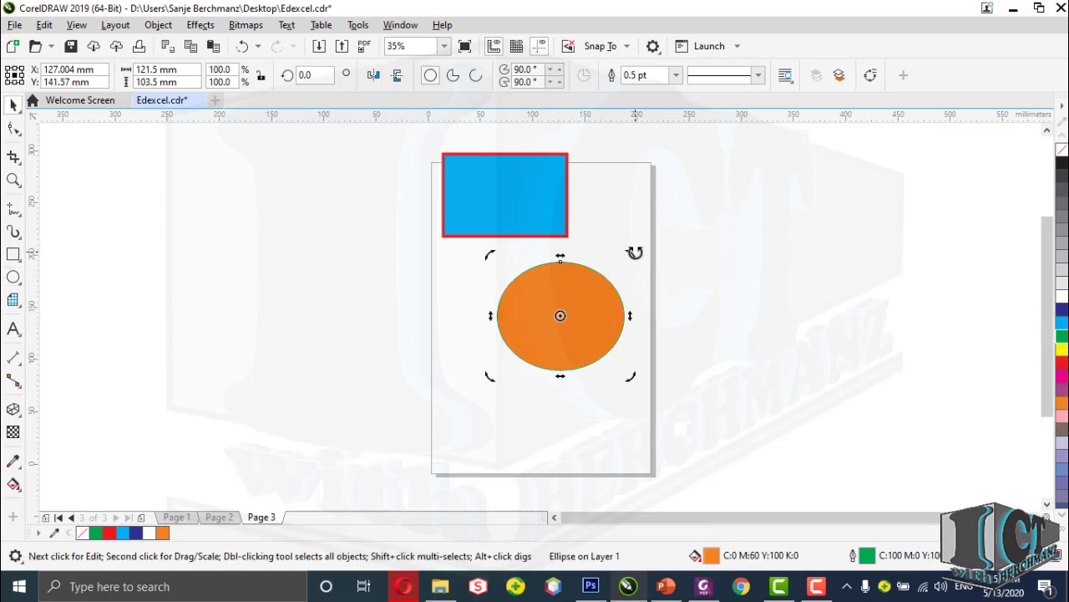
left_click_drag(634, 249, 650, 357)
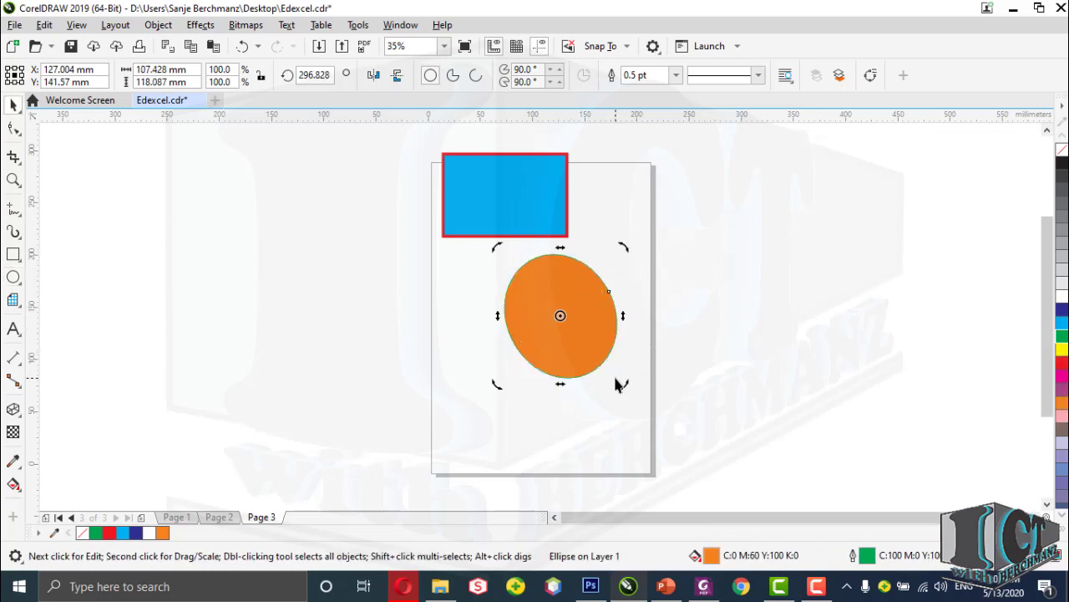
left_click(573, 338)
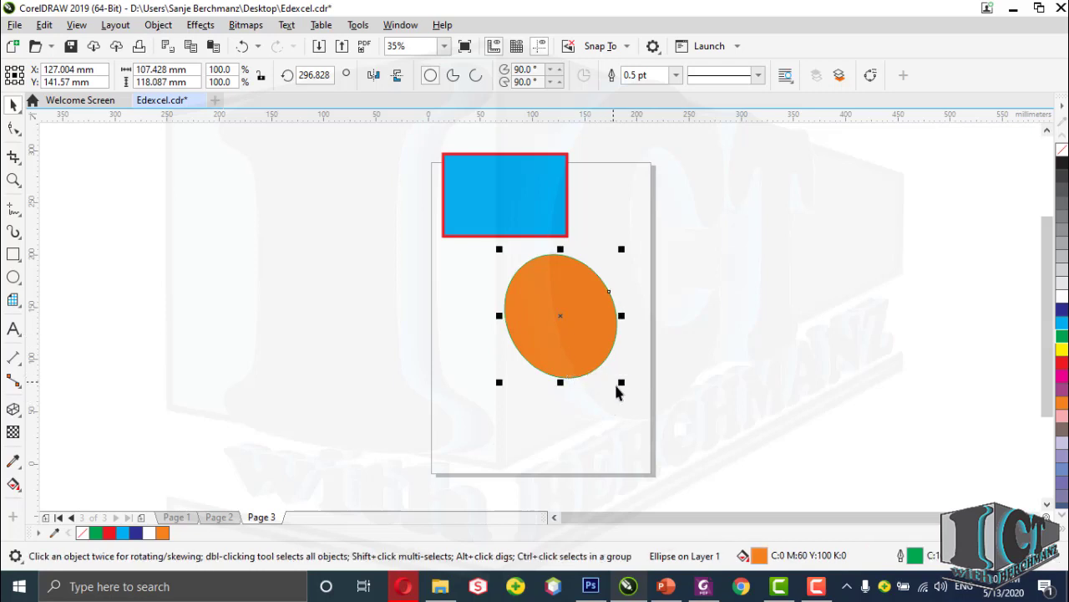
left_click_drag(623, 382, 722, 450)
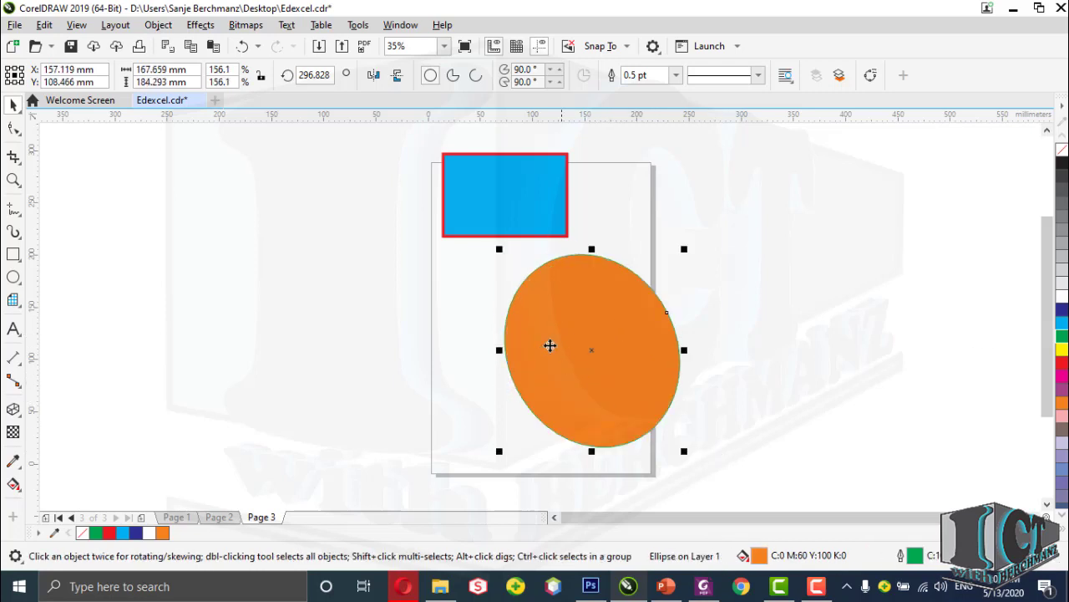
mouse_move(496, 246)
left_mouse_down()
mouse_move(437, 227)
mouse_move(483, 231)
left_mouse_up()
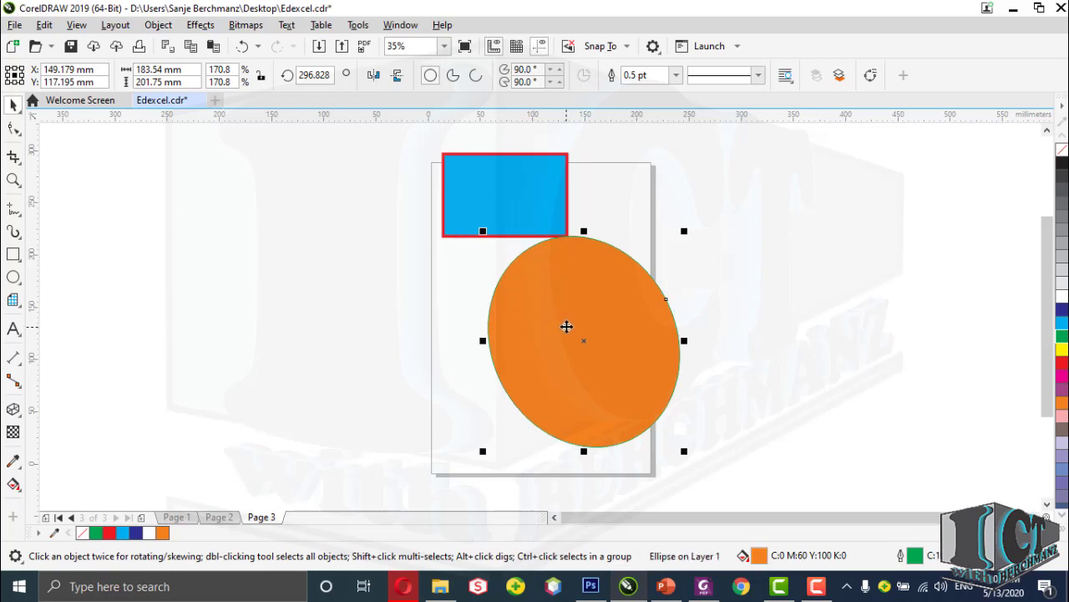
Overlap the shapes by moving the ellipse to about X 106, Y 122 mm and the rectangle to about X 74, Y 224 mm.
left_click_drag(567, 325, 521, 321)
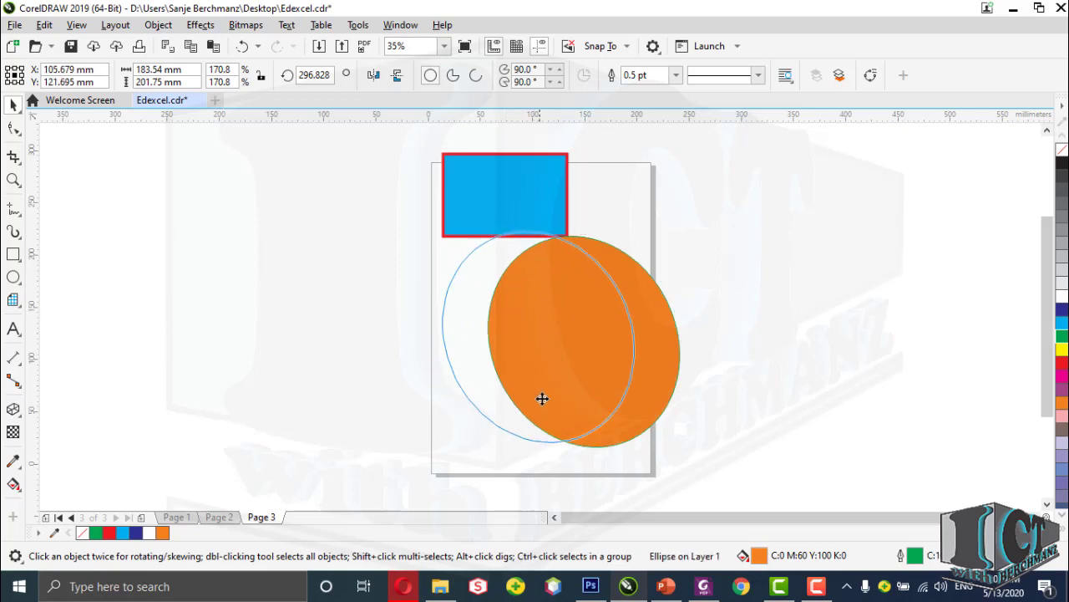
left_click(506, 208)
left_click_drag(508, 186, 516, 214)
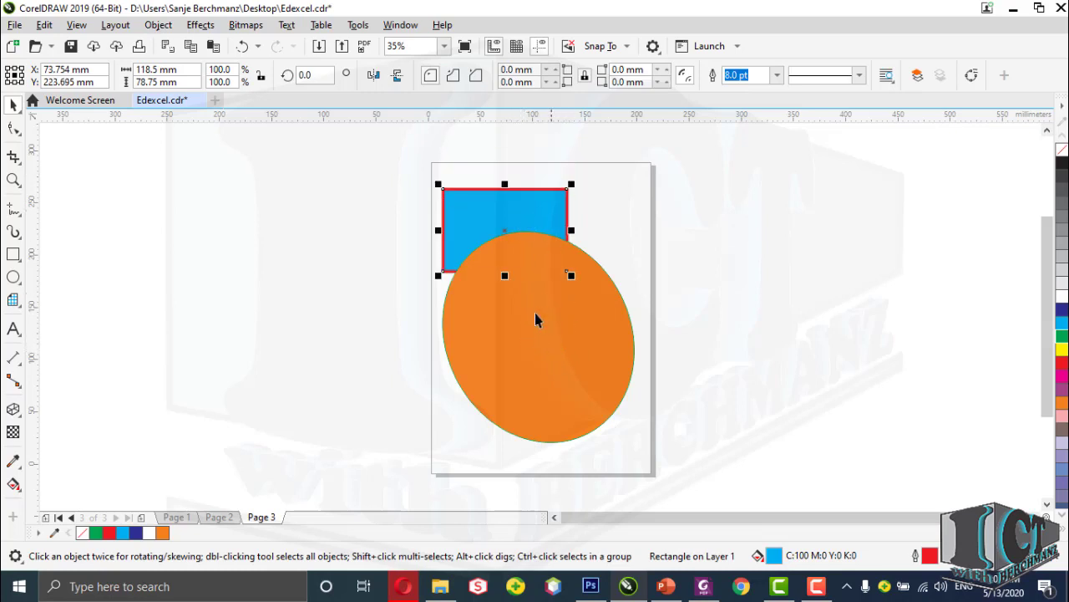
Bring the blue rectangle forward one level in the stacking order, above the orange ellipse.
left_click(533, 311)
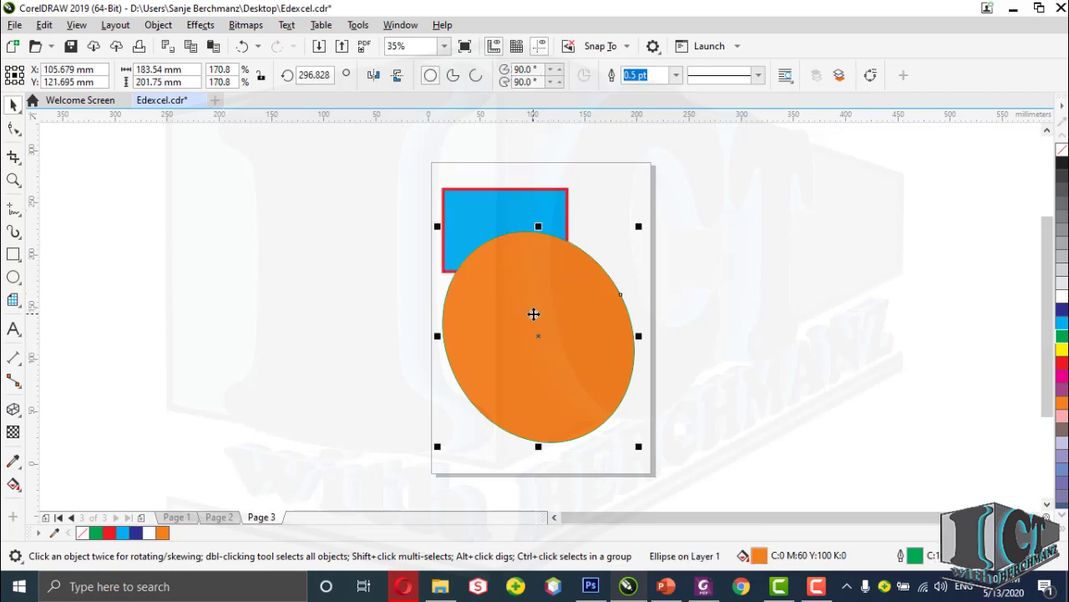
left_click(502, 221)
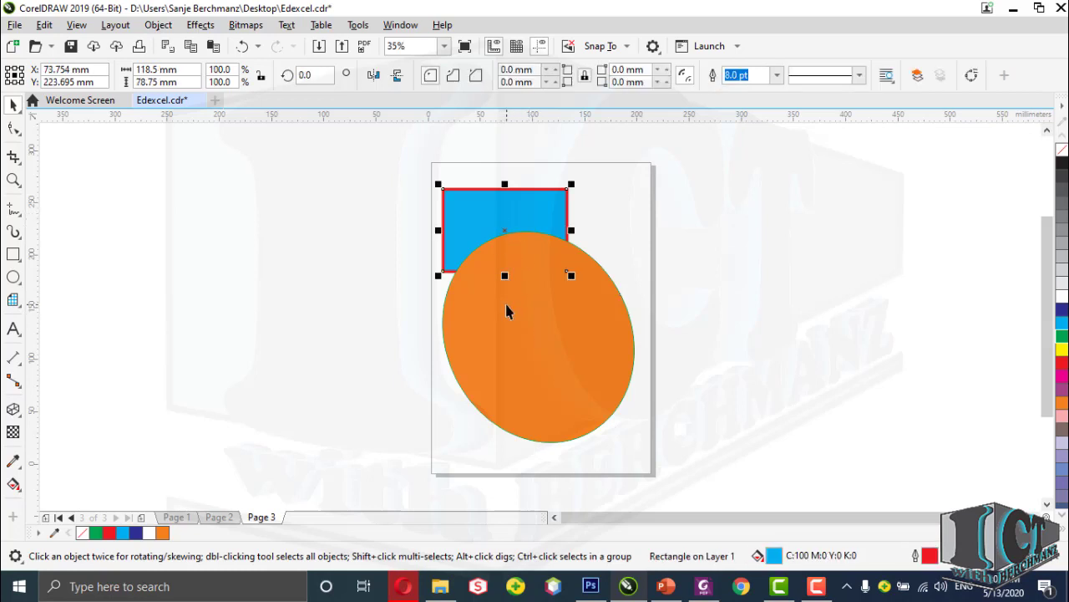
left_click(507, 309)
left_click(500, 220)
left_click(158, 25)
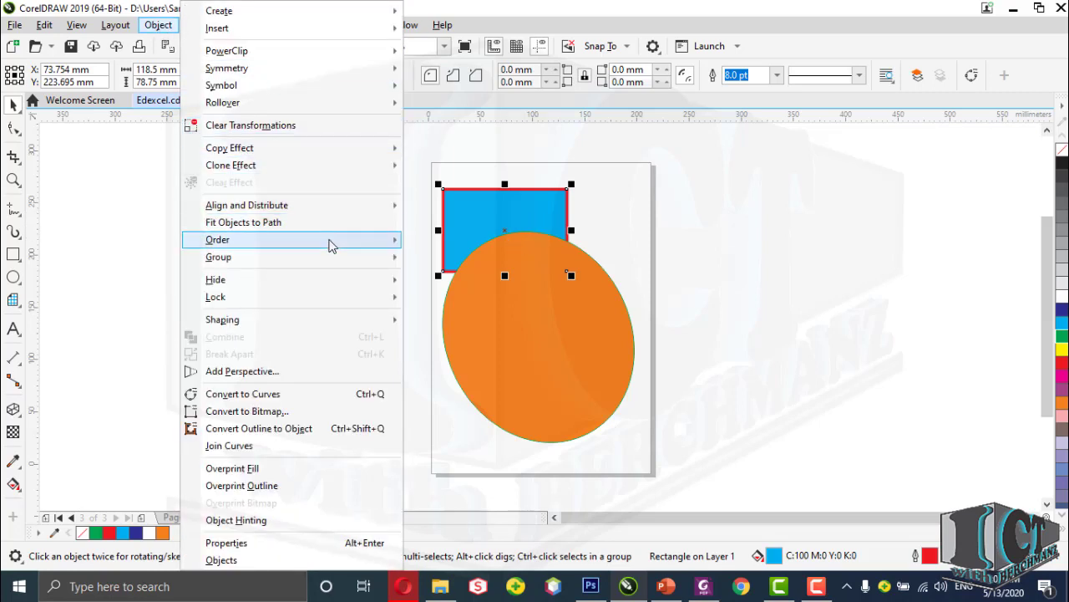
mouse_move(329, 243)
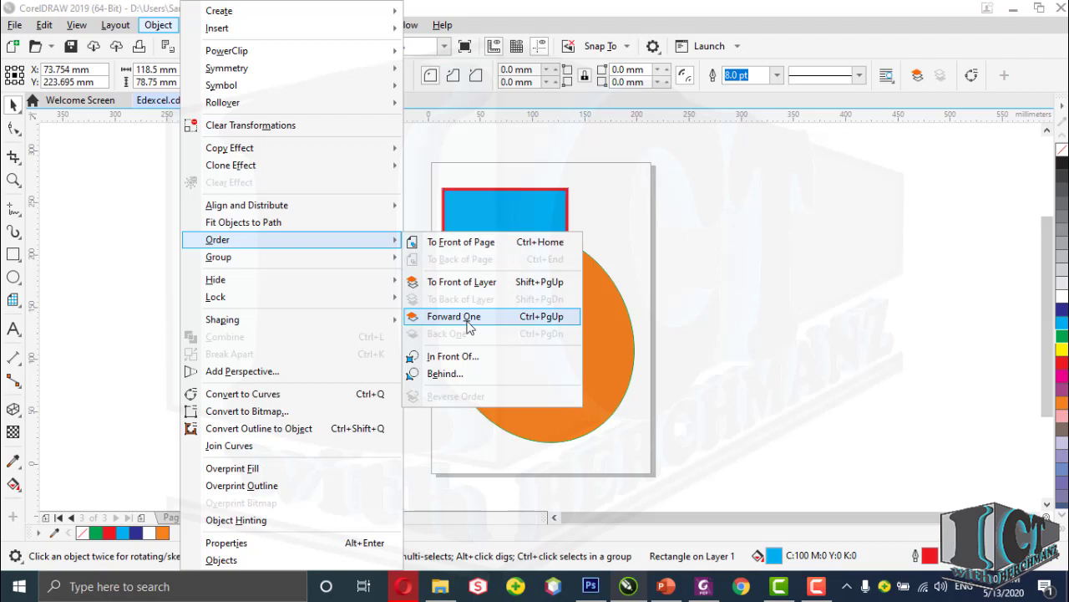
left_click(467, 323)
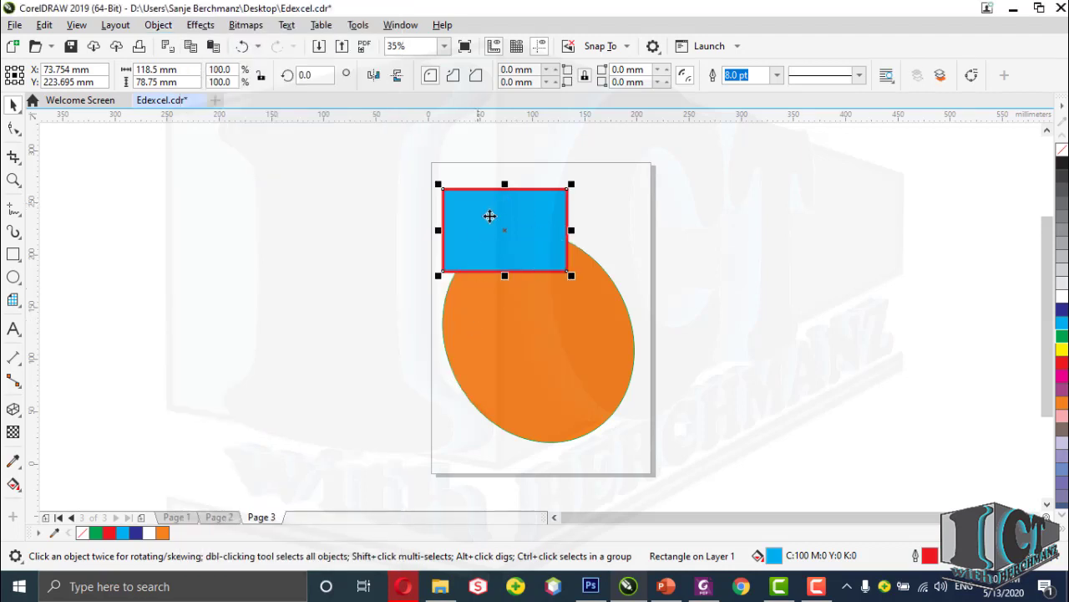
Move the rectangle to about X 67, Y 170 mm and the ellipse to about X 115, Y 148 mm, and select both shapes.
left_click_drag(530, 227, 514, 277)
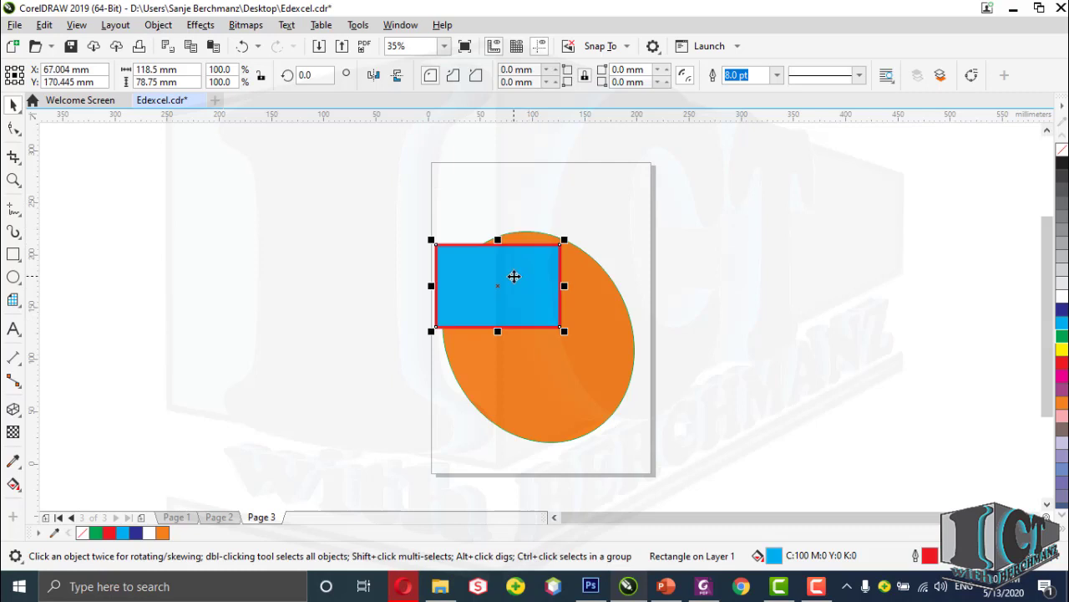
left_click(594, 287)
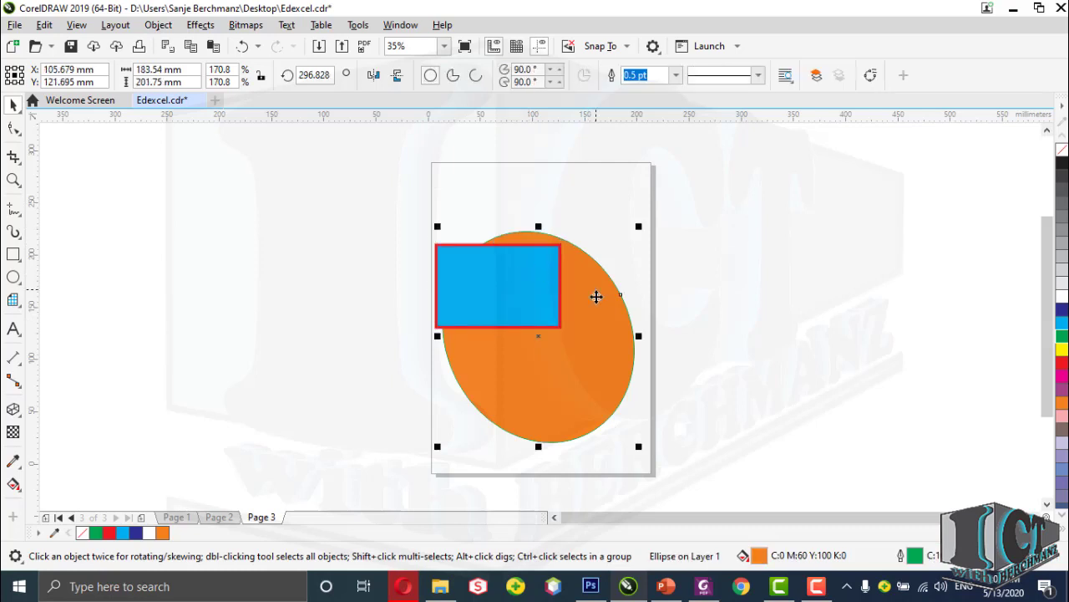
left_click_drag(606, 286, 616, 279)
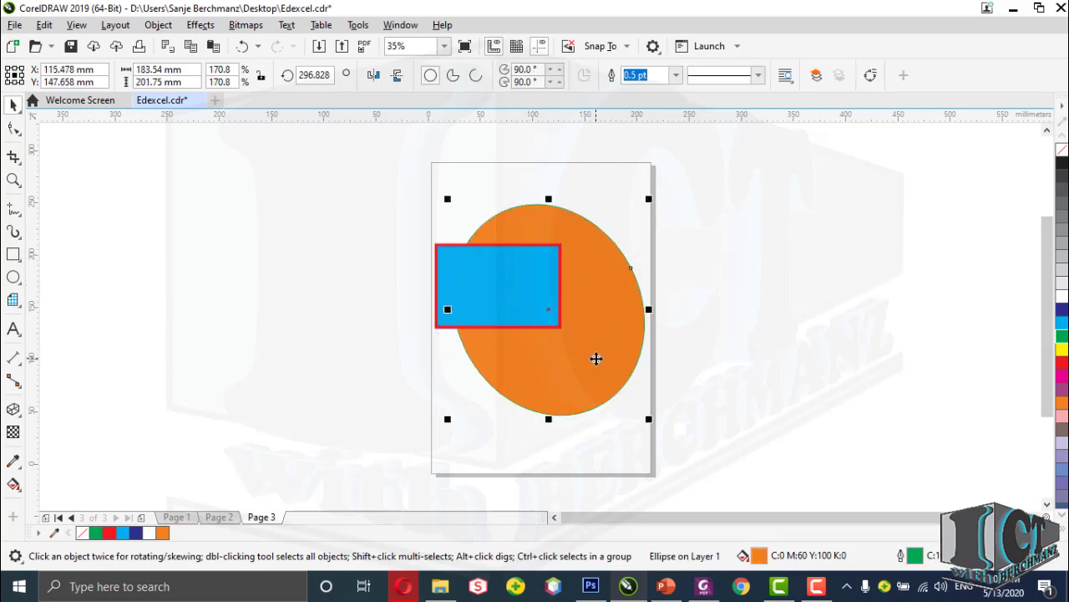
left_click_drag(386, 182, 685, 427)
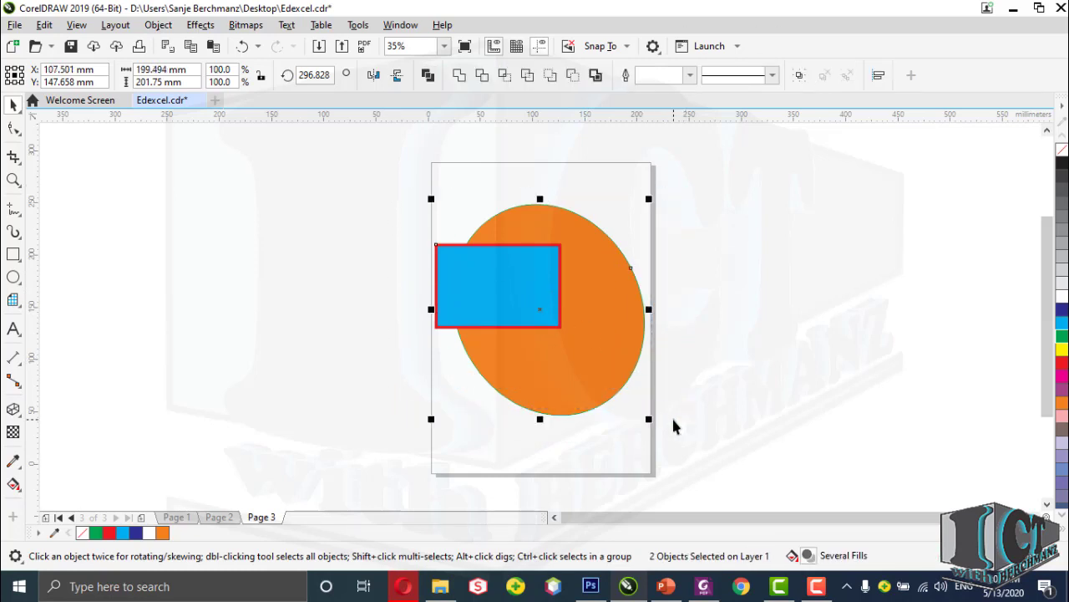